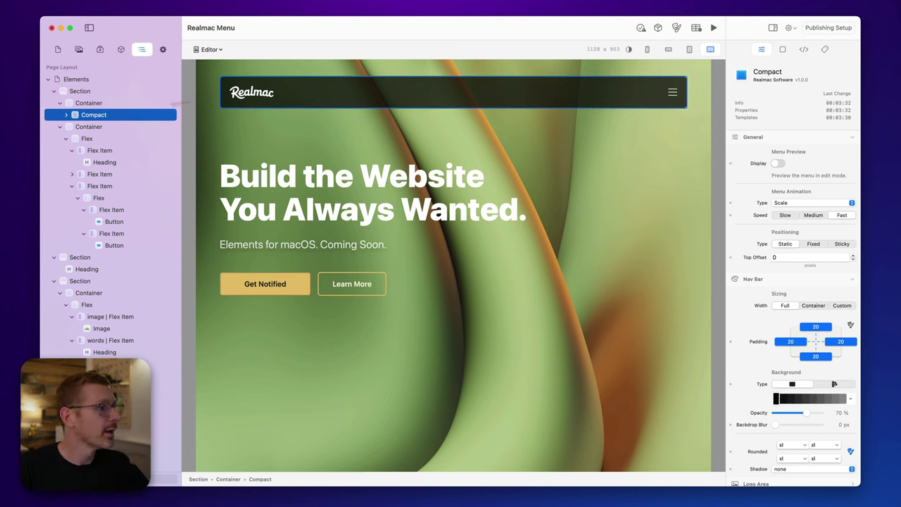
Turn on Menu Preview Display so the dropdown's frosted panel shows while editing
click(638, 84)
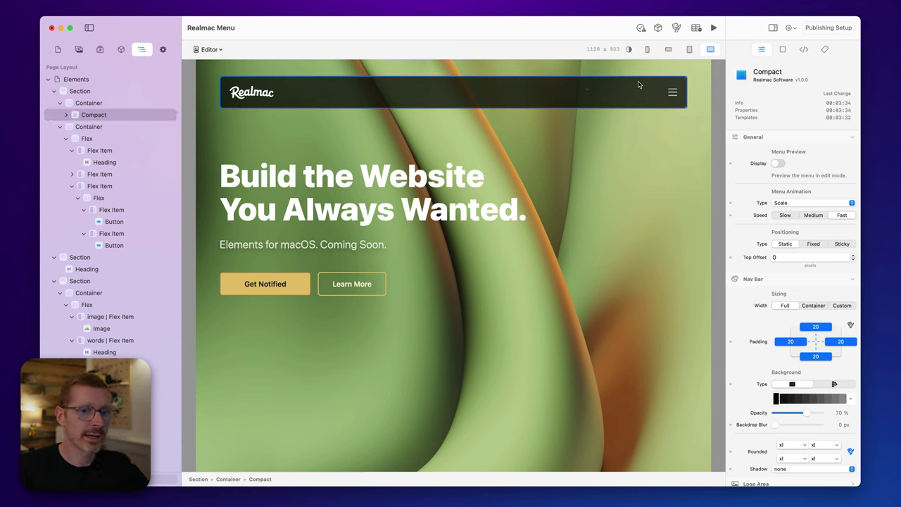
click(776, 163)
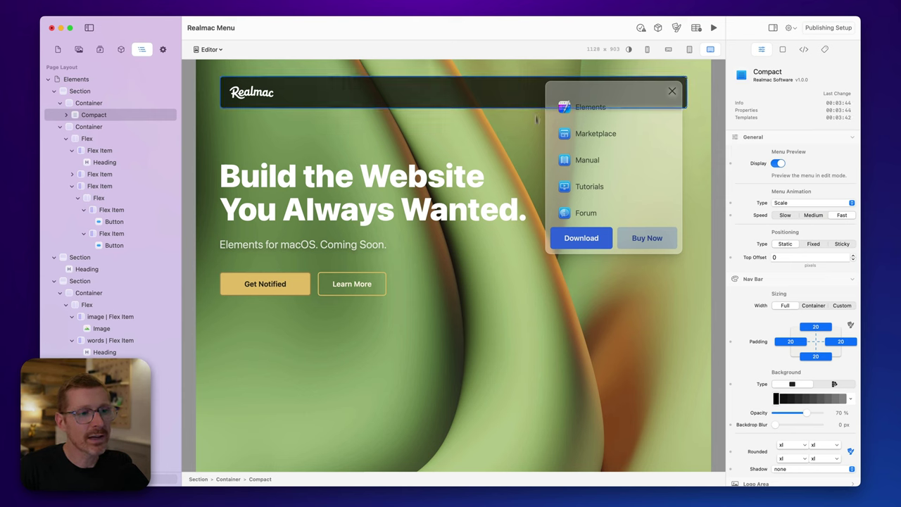
scroll(764, 361, down, 10)
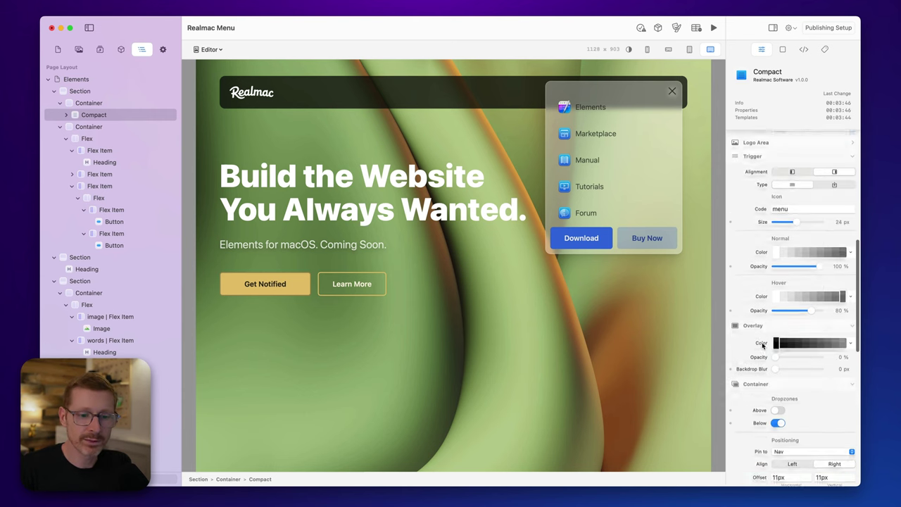
scroll(754, 344, down, 5)
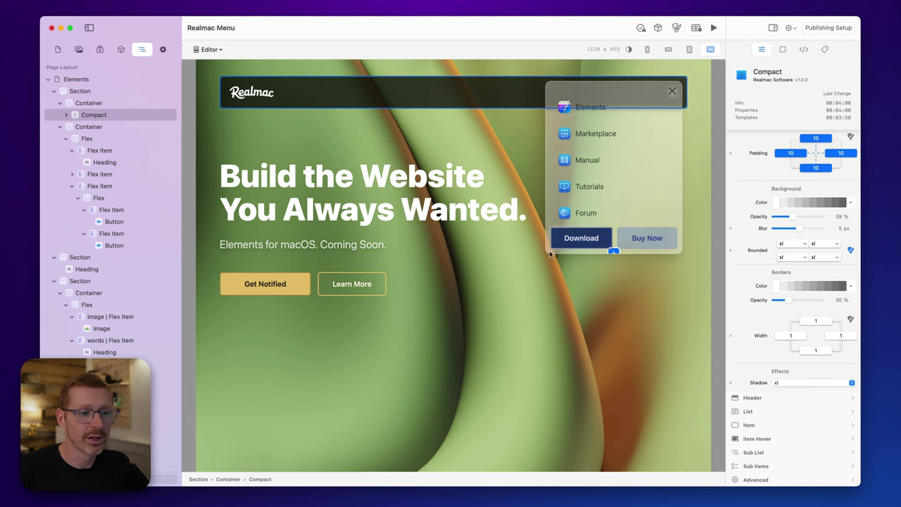
scroll(792, 240, up, 5)
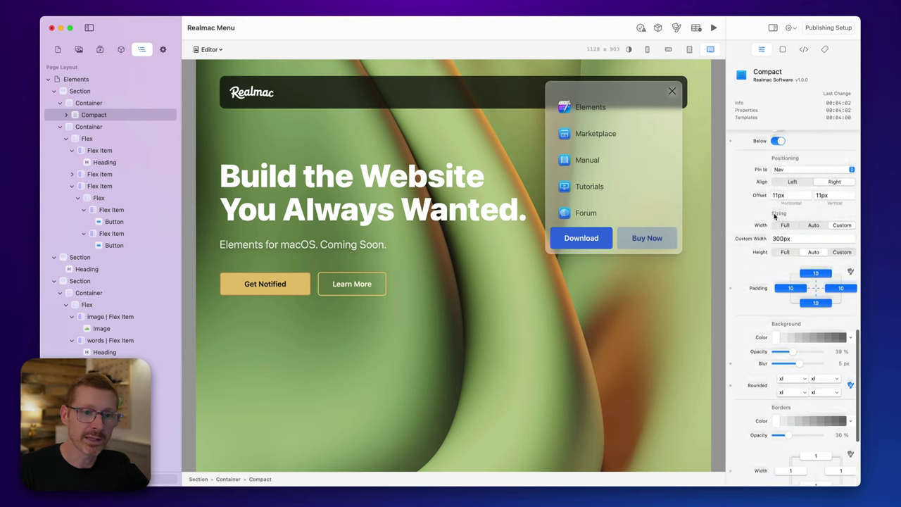
Try 500px and 400px custom widths for the menu panel, keeping it at 300px
click(775, 250)
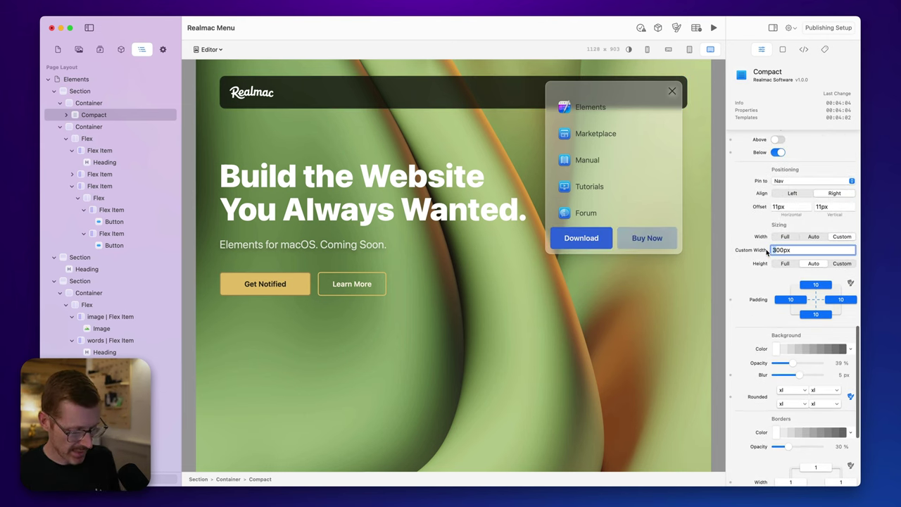
key(BackSpace)
text(5)
key(BackSpace)
text(4)
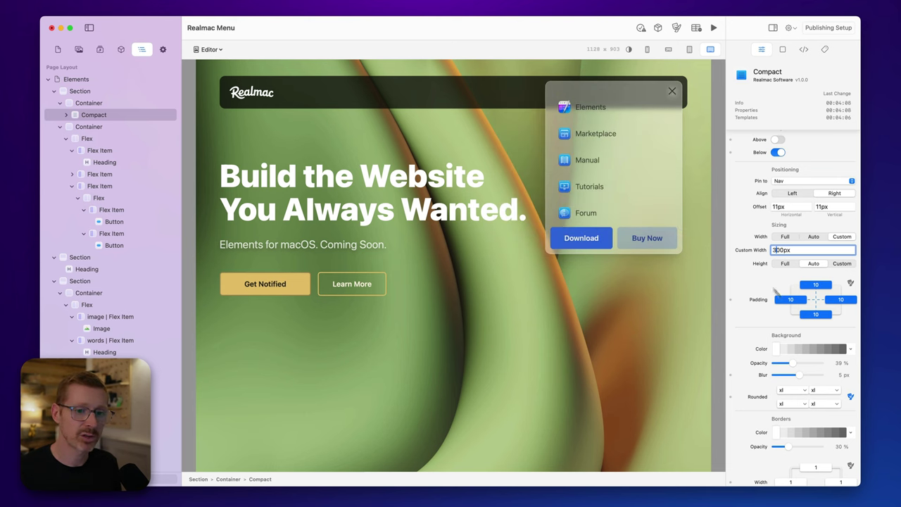
scroll(788, 328, down, 4)
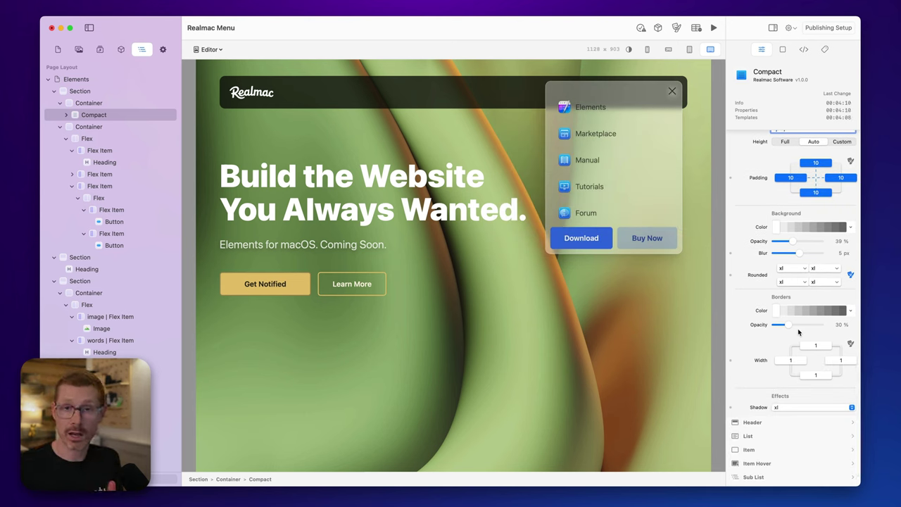
scroll(788, 296, down, 2)
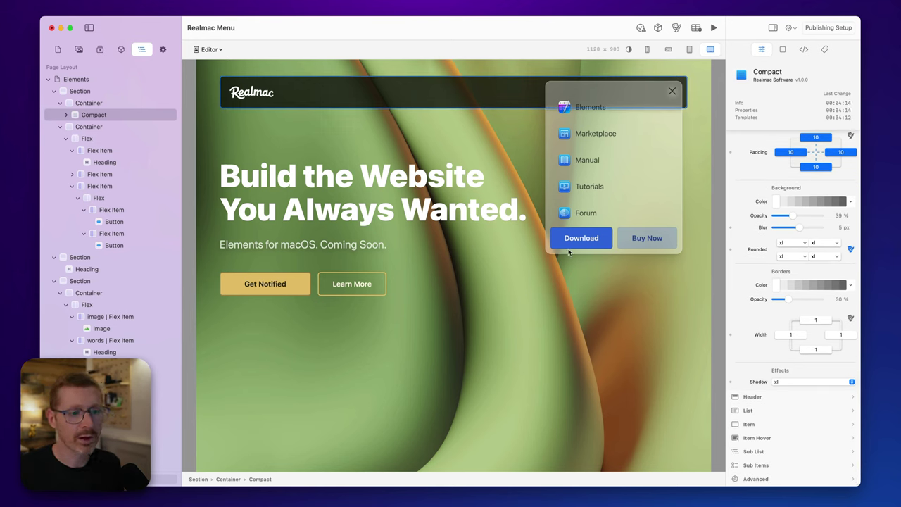
scroll(753, 373, down, 2)
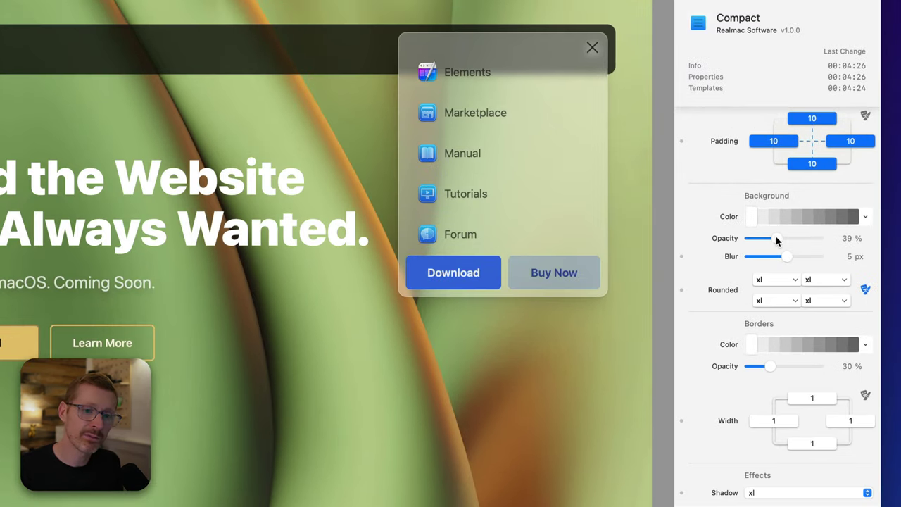
Set the panel background opacity to 43%, returning border opacity to 30% after testing
drag(777, 241, 760, 242)
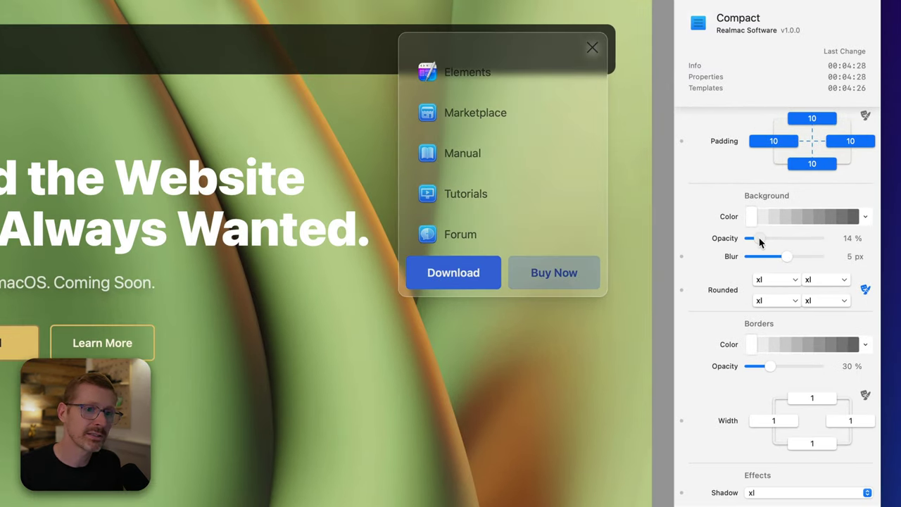
drag(769, 367, 792, 372)
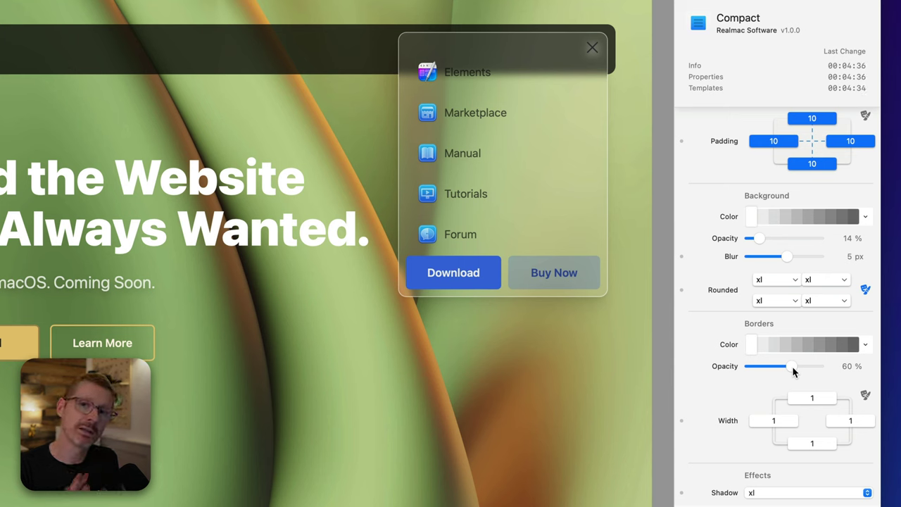
drag(793, 371, 772, 371)
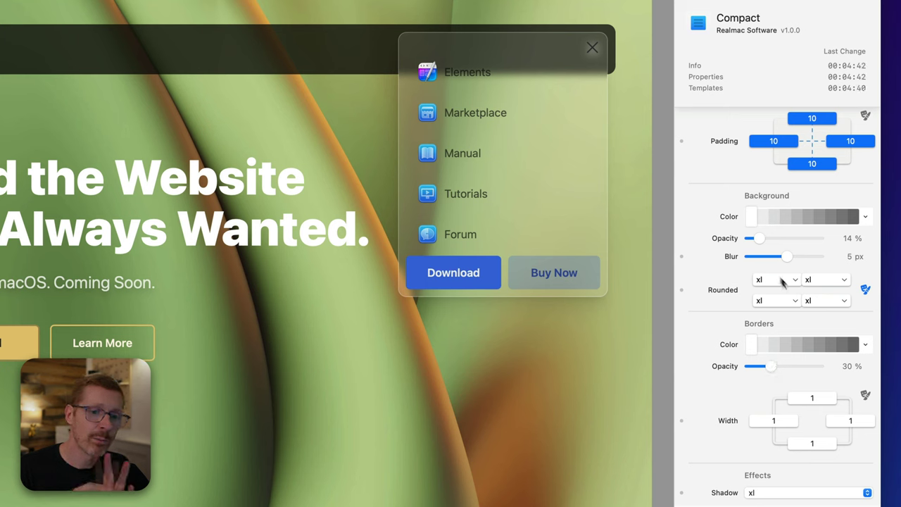
mouse_move(758, 239)
mouse_down()
mouse_move(777, 240)
mouse_move(758, 243)
mouse_up()
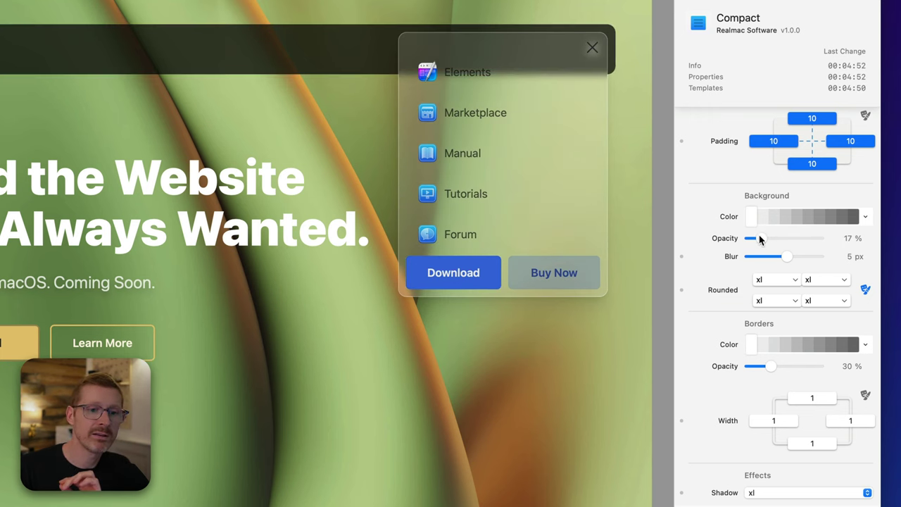
Set the panel blur to 6 px, keeping border opacity at 30%, and widen the preview
drag(787, 257, 808, 258)
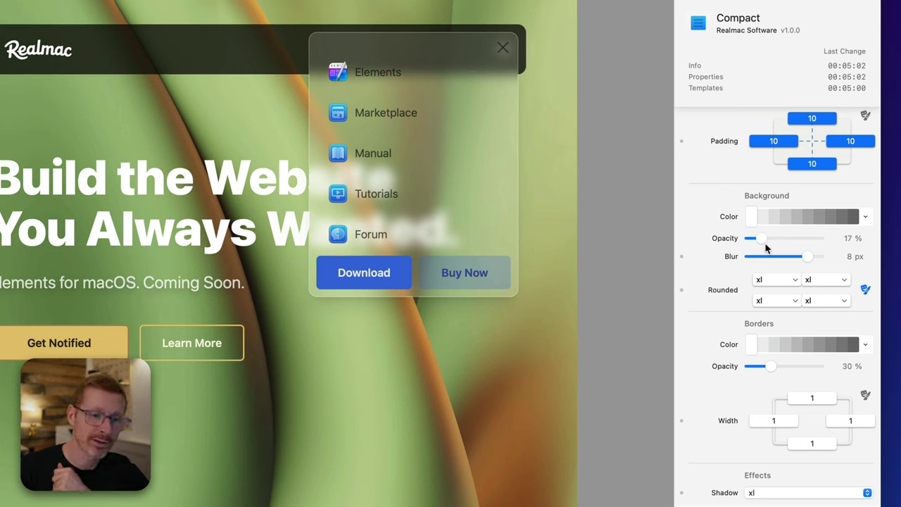
mouse_move(805, 256)
mouse_down()
mouse_move(783, 260)
mouse_move(772, 240)
mouse_move(793, 259)
mouse_up()
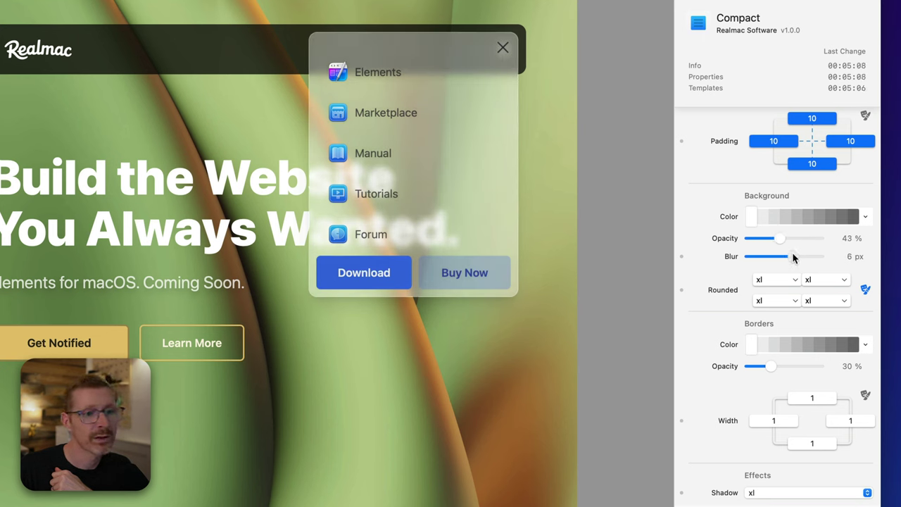
click(771, 366)
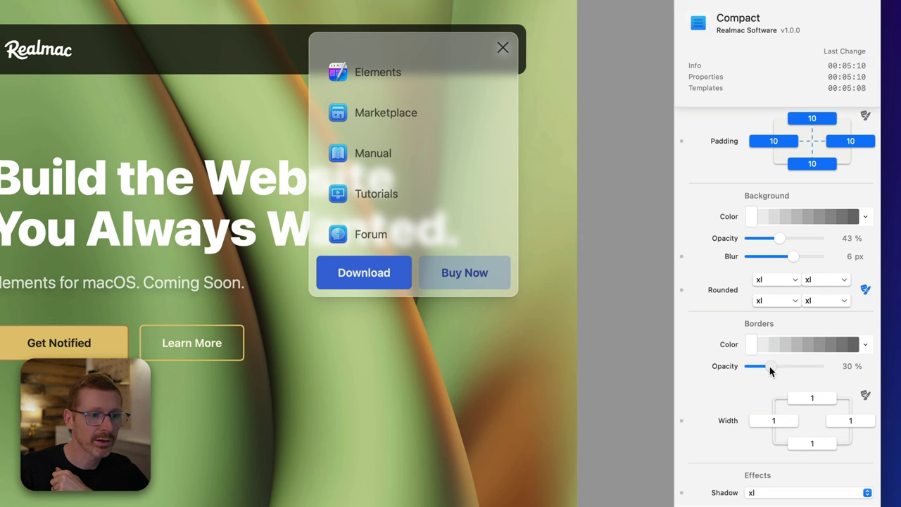
drag(581, 387, 649, 387)
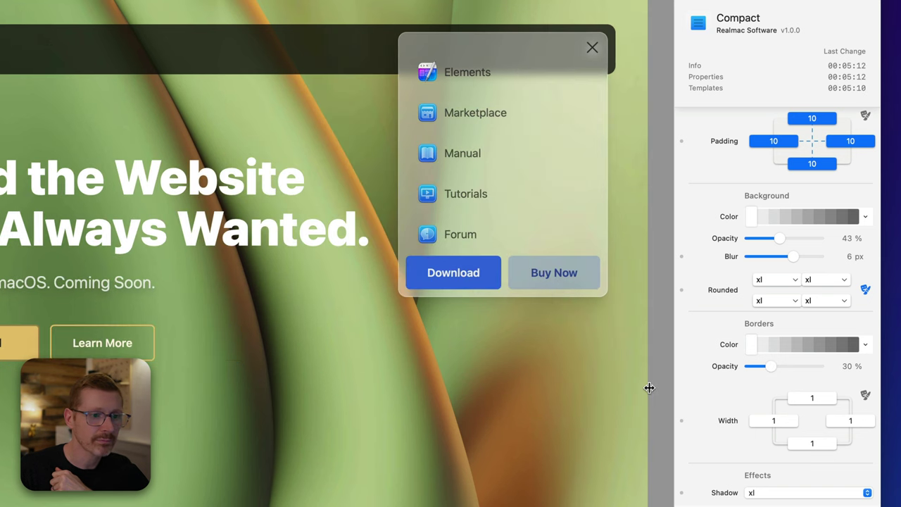
Enable the Above dropzone under Container > Dropzones
scroll(701, 242, up, 5)
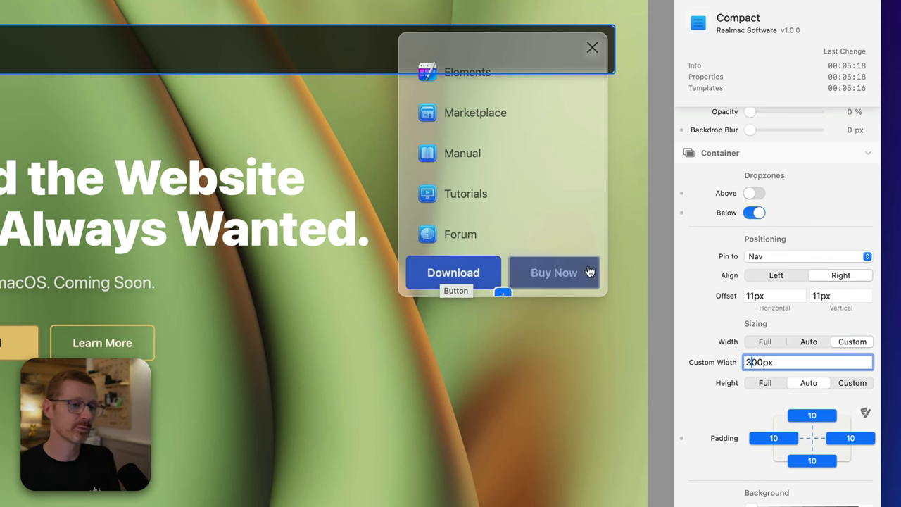
scroll(744, 286, up, 5)
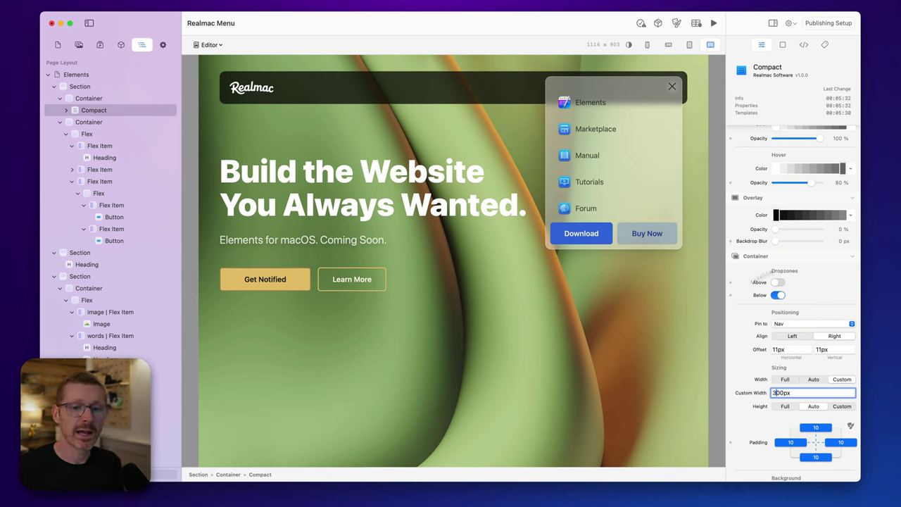
click(777, 282)
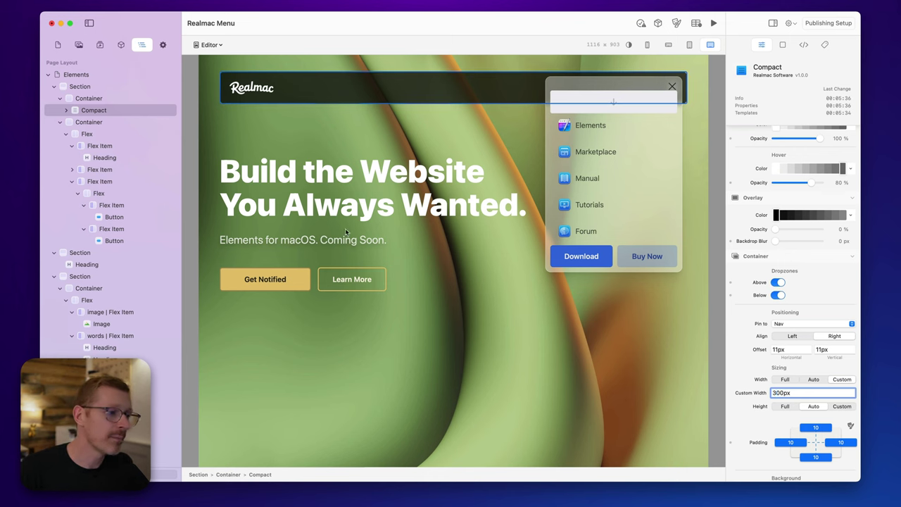
Add a Heading to the menu's top dropzone and type 'Menu'
click(120, 45)
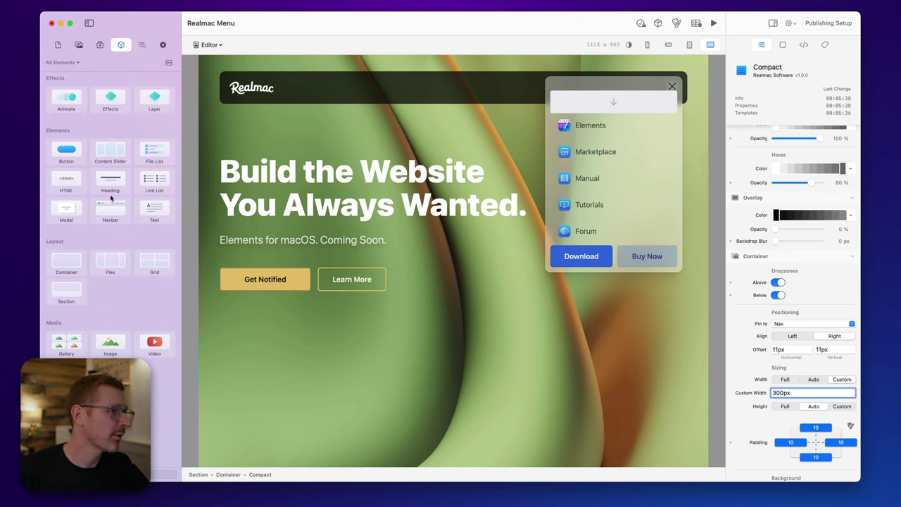
drag(113, 186, 601, 106)
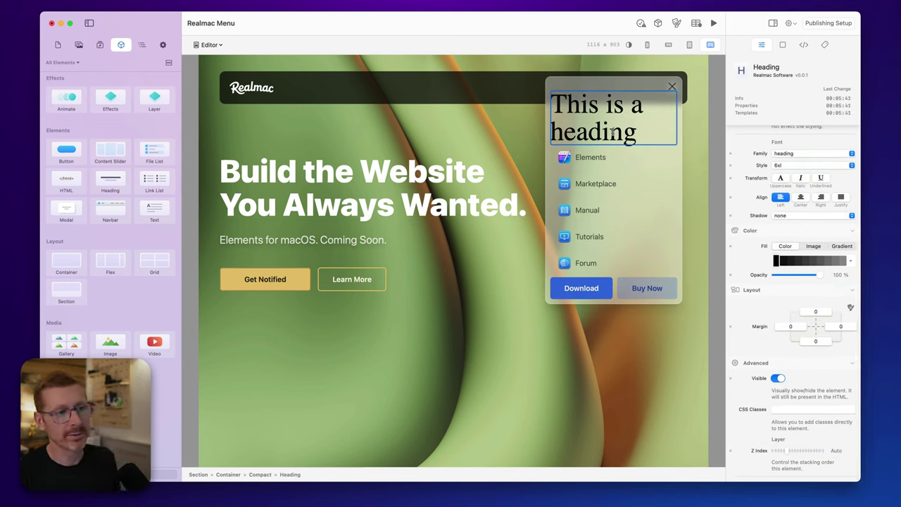
double_click(612, 131)
text(N)
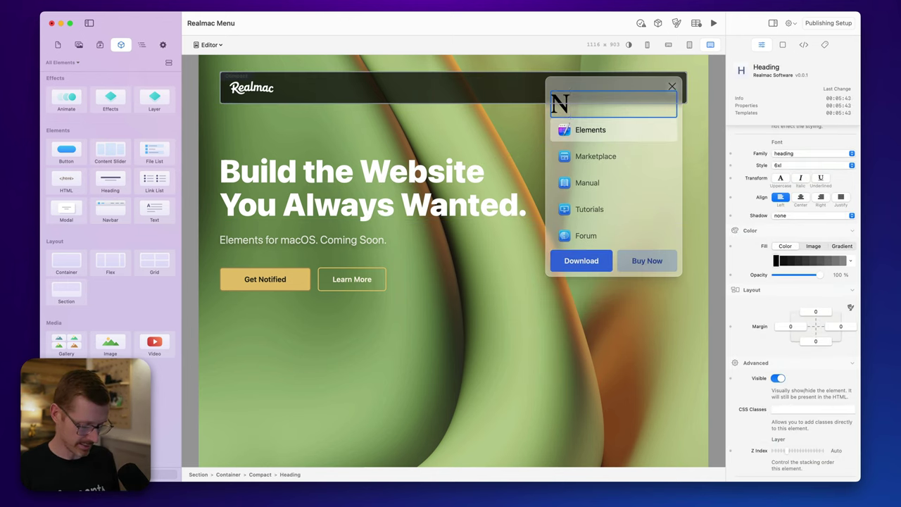
key(BackSpace)
text(Menu)
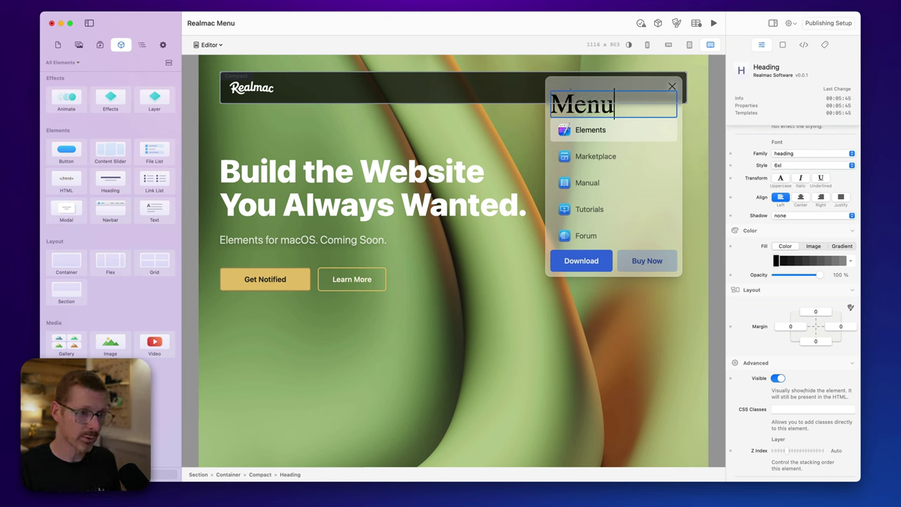
Style the heading in the menu font at 4xl and complete it as 'My Menu'
click(807, 153)
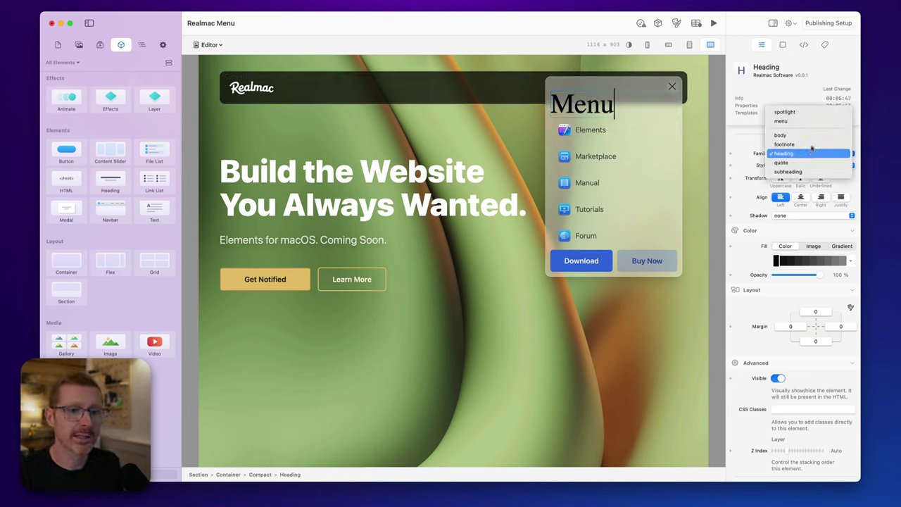
click(814, 120)
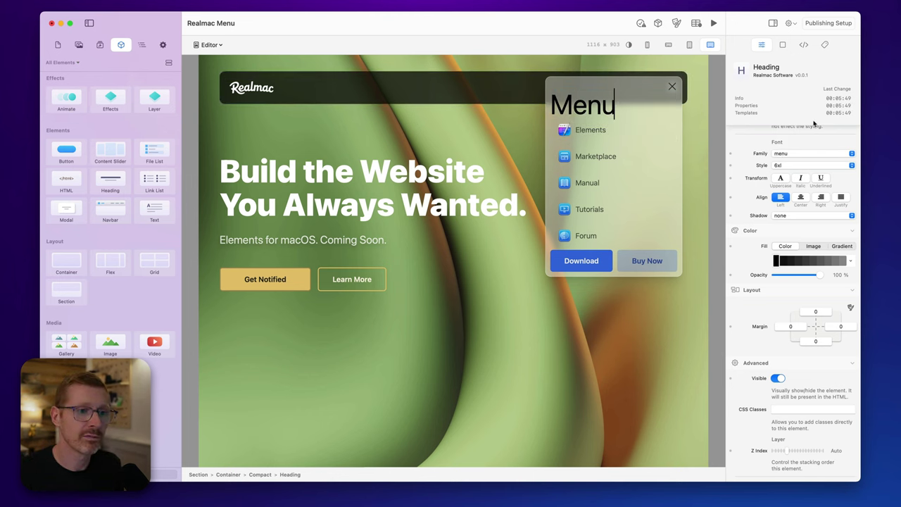
click(817, 166)
click(813, 146)
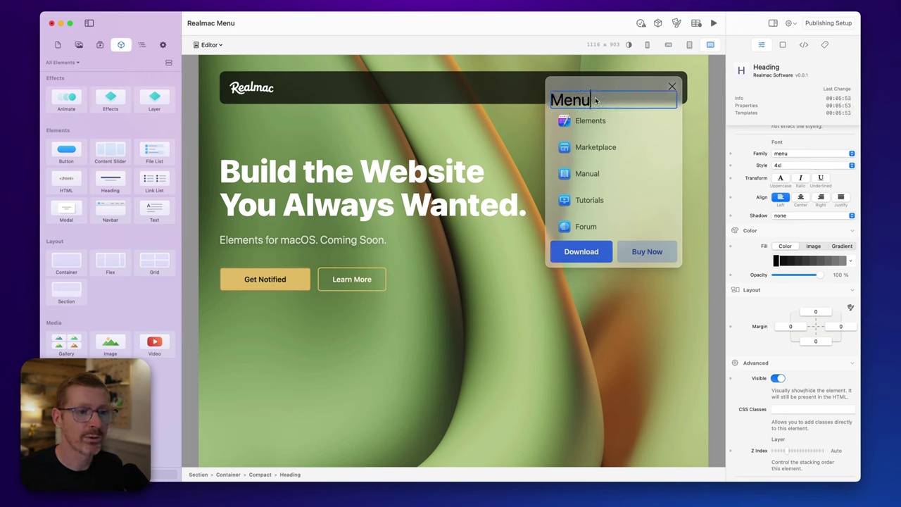
text(My)
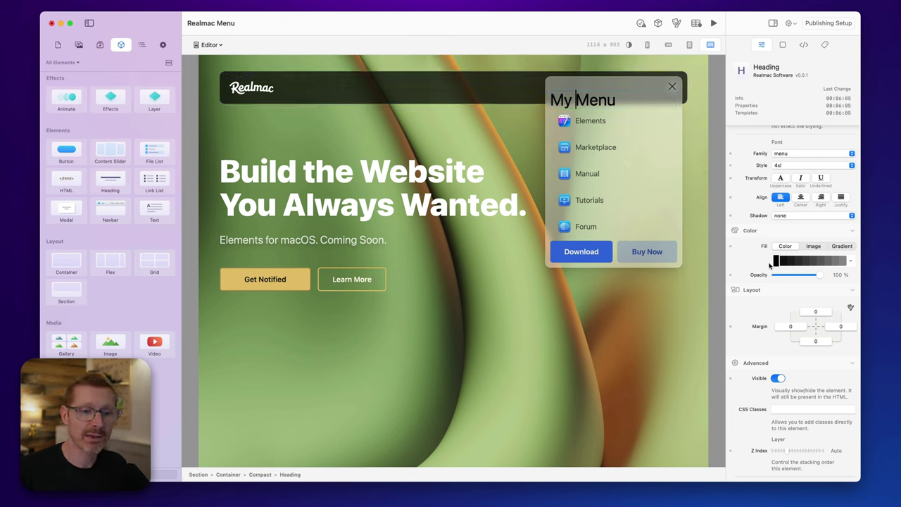
scroll(765, 271, down, 3)
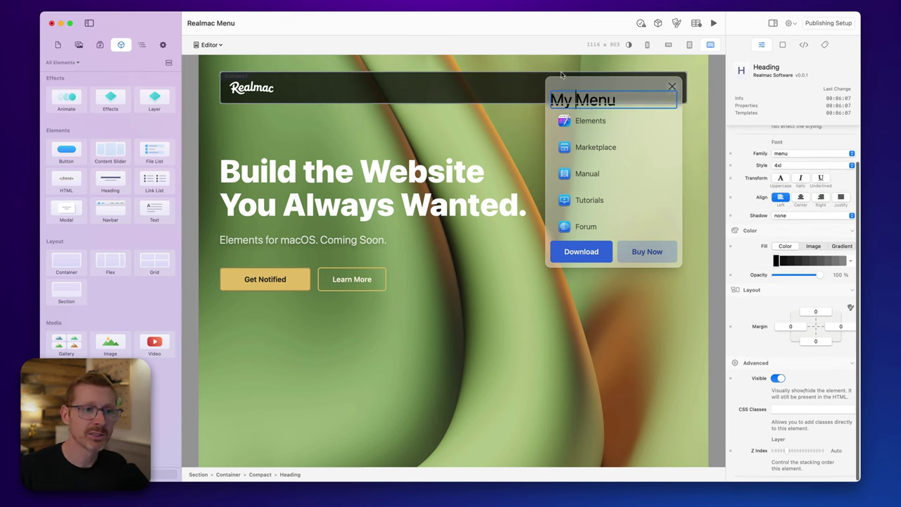
click(580, 83)
scroll(774, 297, down, 5)
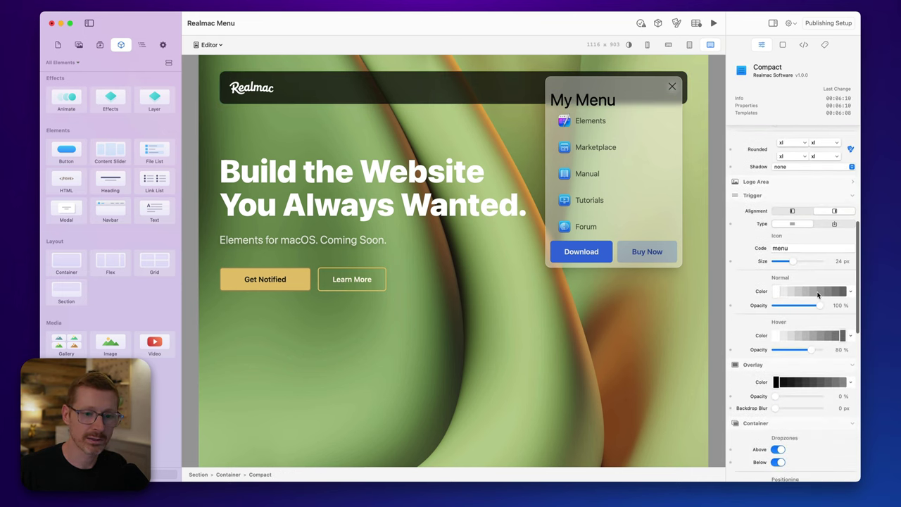
Turn off the Above dropzone with My Menu, keeping Below on for Download and Buy Now
scroll(800, 297, down, 1)
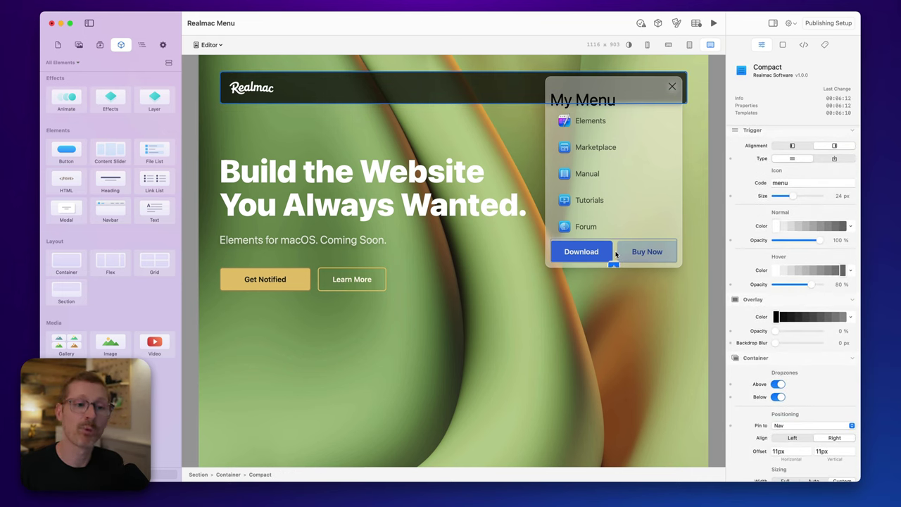
click(777, 384)
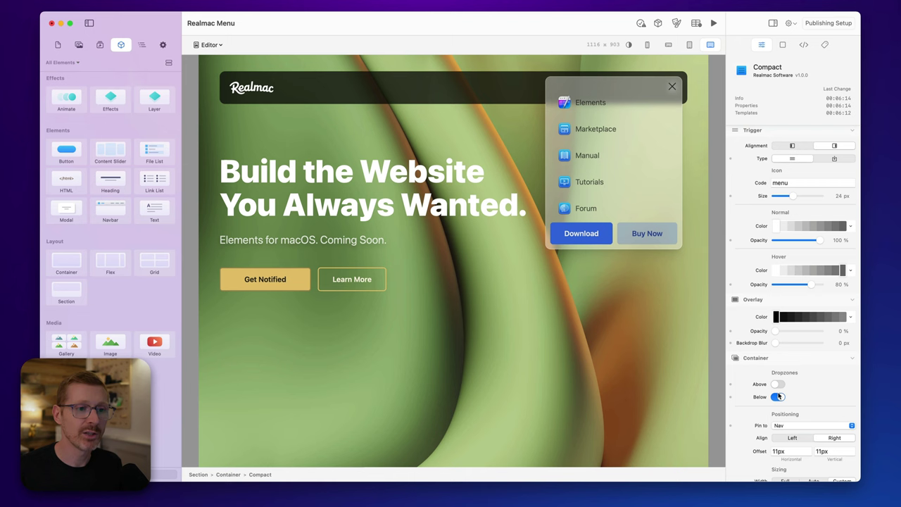
click(777, 397)
click(778, 397)
click(777, 383)
click(777, 384)
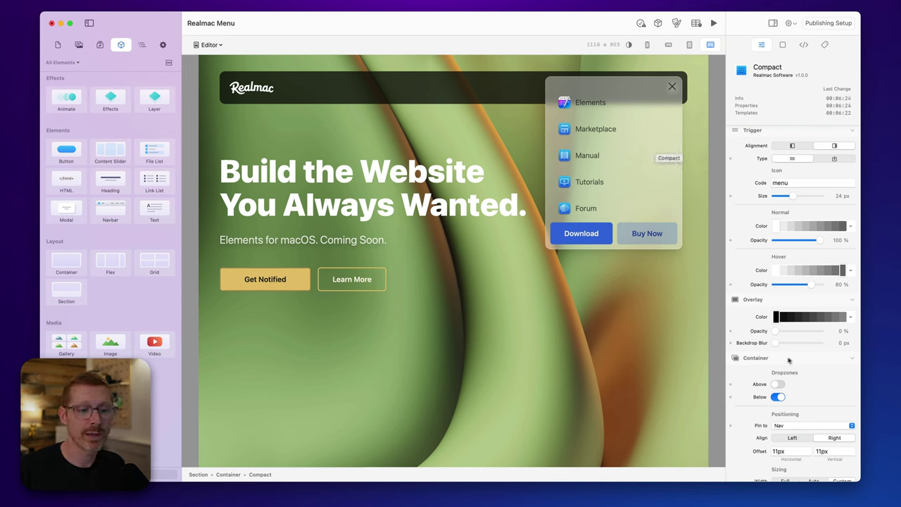
click(780, 397)
click(778, 397)
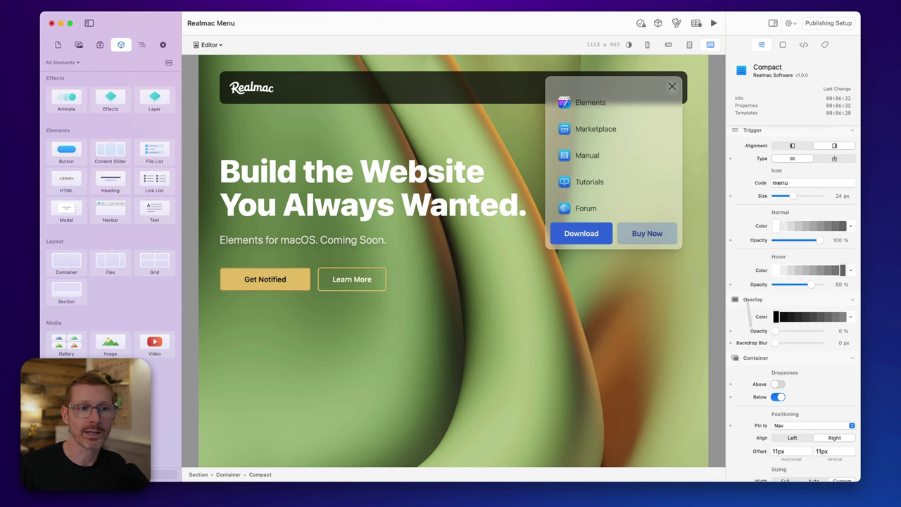
Turn off Menu Preview Display in the General section
scroll(730, 397, down, 1)
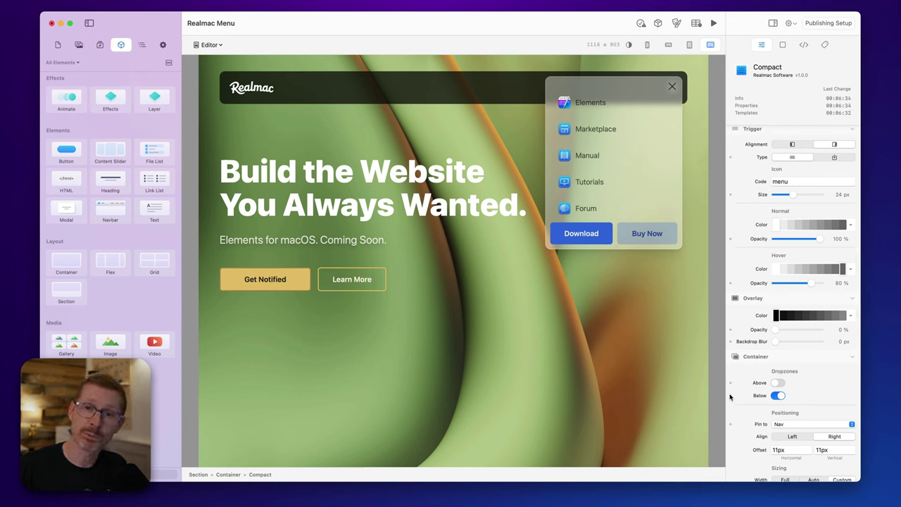
scroll(795, 282, up, 5)
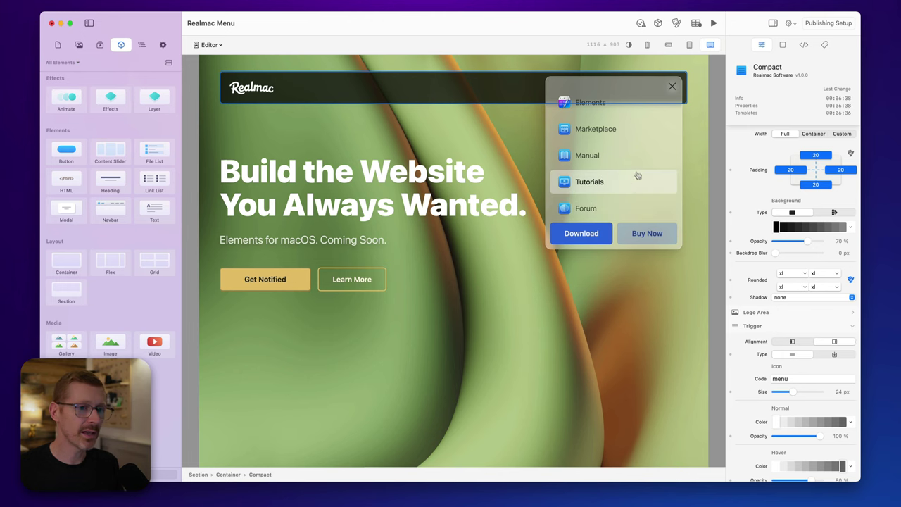
scroll(772, 205, up, 5)
click(777, 157)
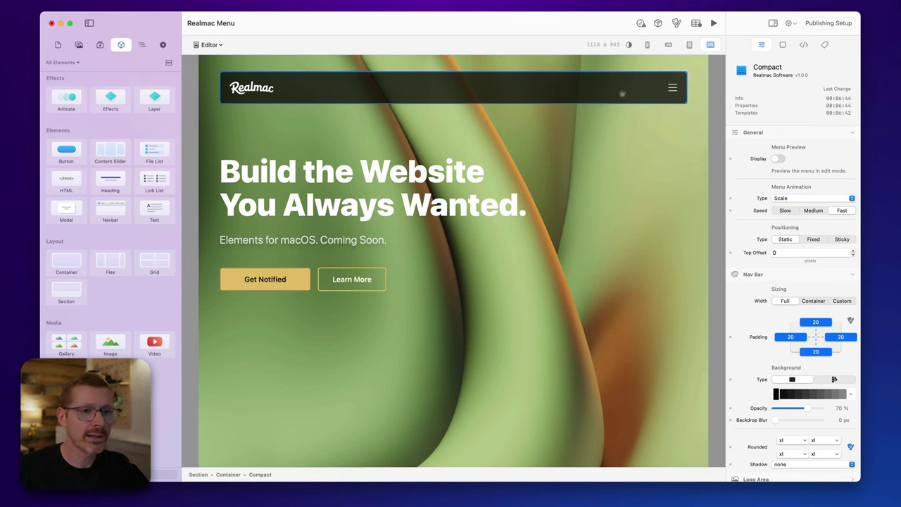
Set the Trigger Type to the custom option, replacing the hamburger icon
scroll(769, 302, down, 2)
scroll(769, 302, down, 5)
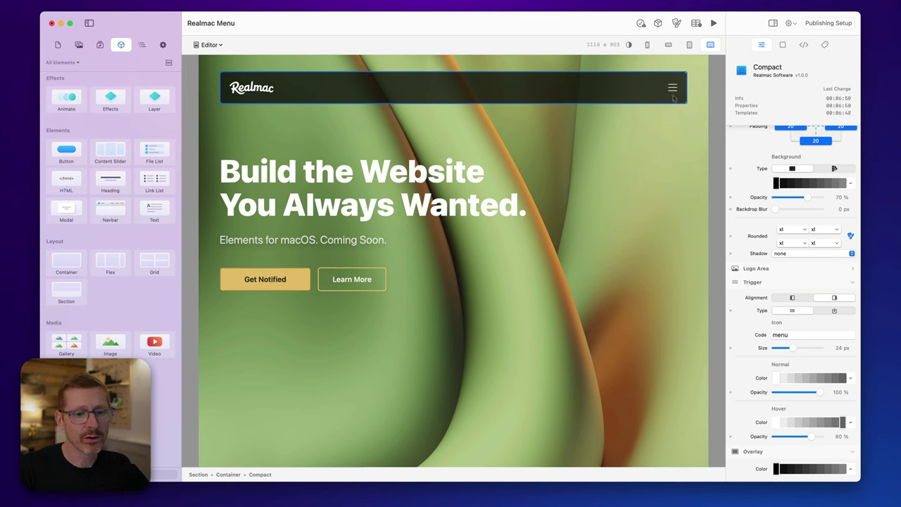
click(841, 313)
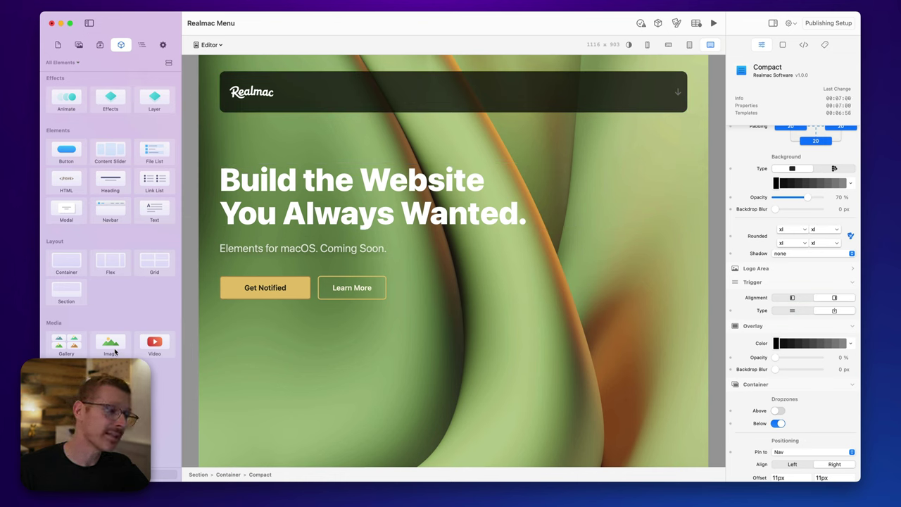
Add a Heading at the right end of the navbar reading 'Menu'
drag(109, 182, 674, 95)
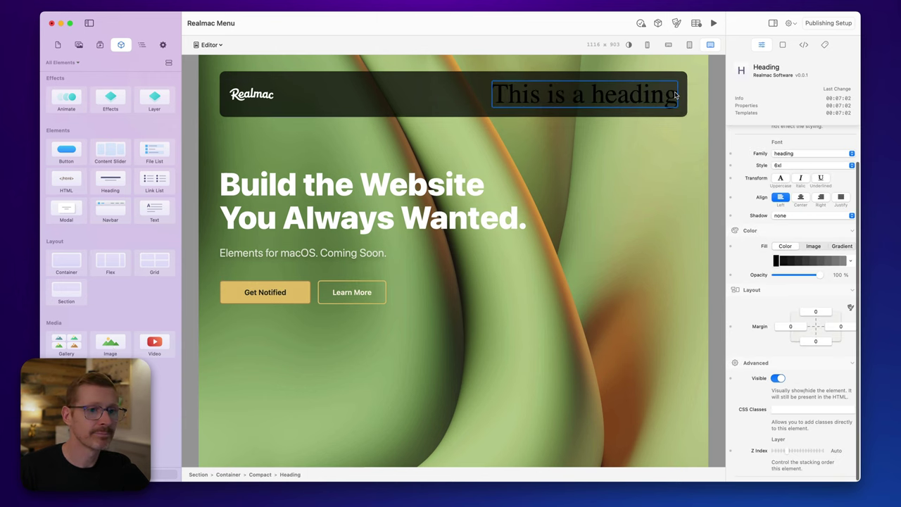
double_click(529, 97)
text(menu)
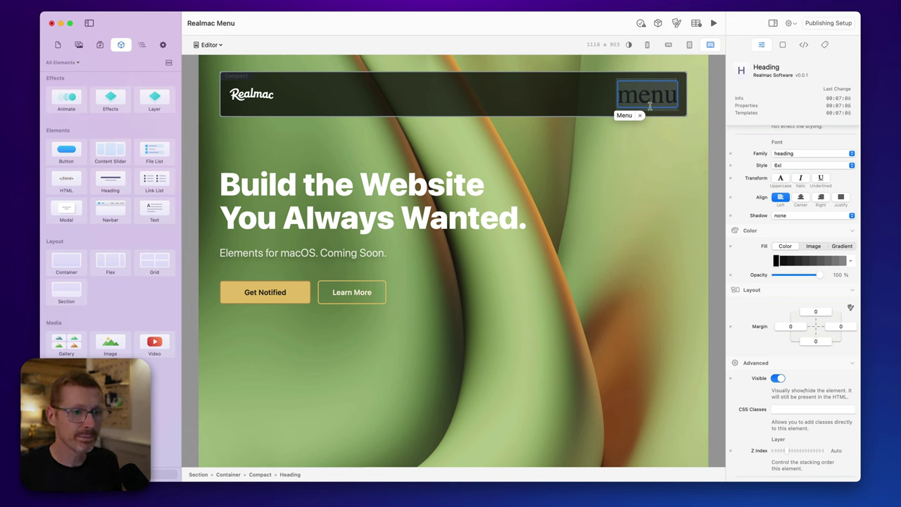
key(super+a)
text(Menu)
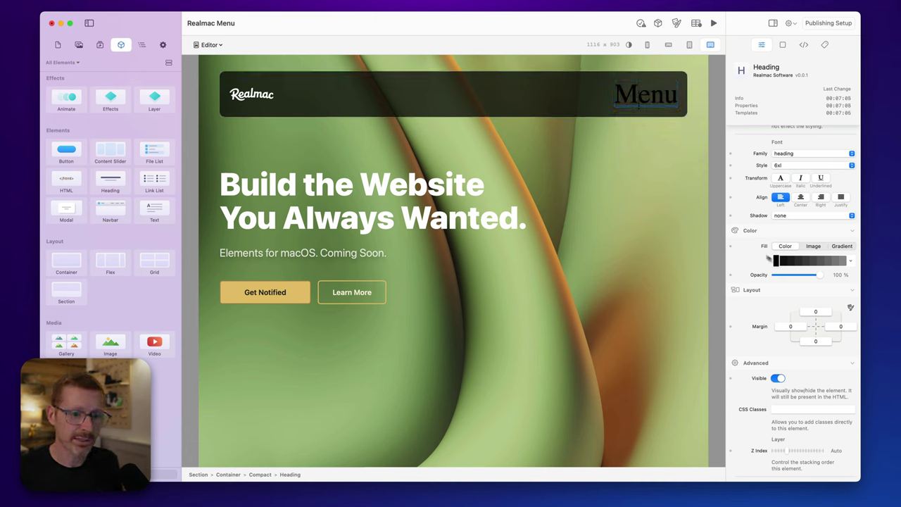
Make the Menu heading white in the menu font at lg size, then preview the page
click(850, 261)
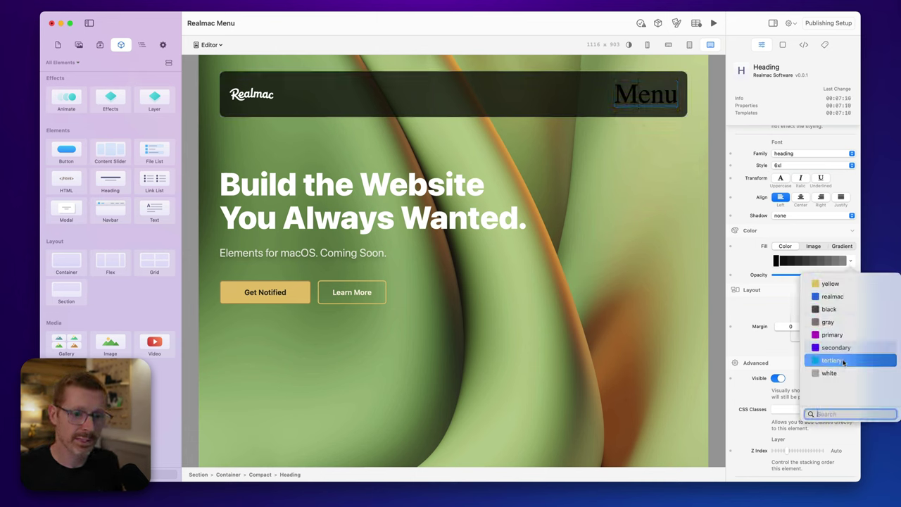
click(825, 372)
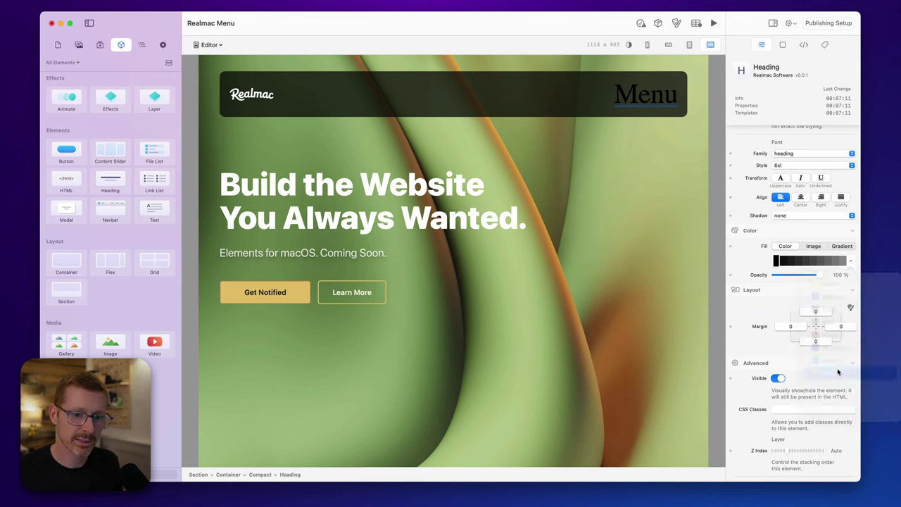
click(787, 155)
click(796, 123)
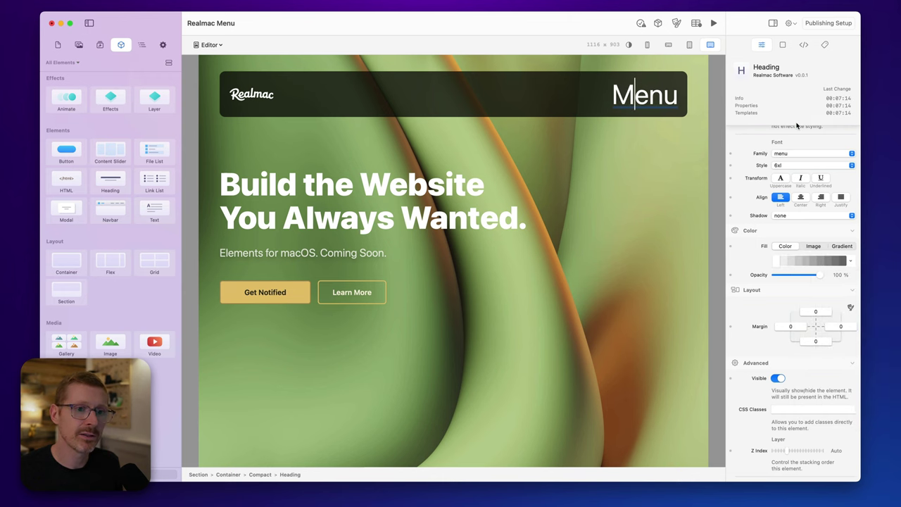
click(803, 165)
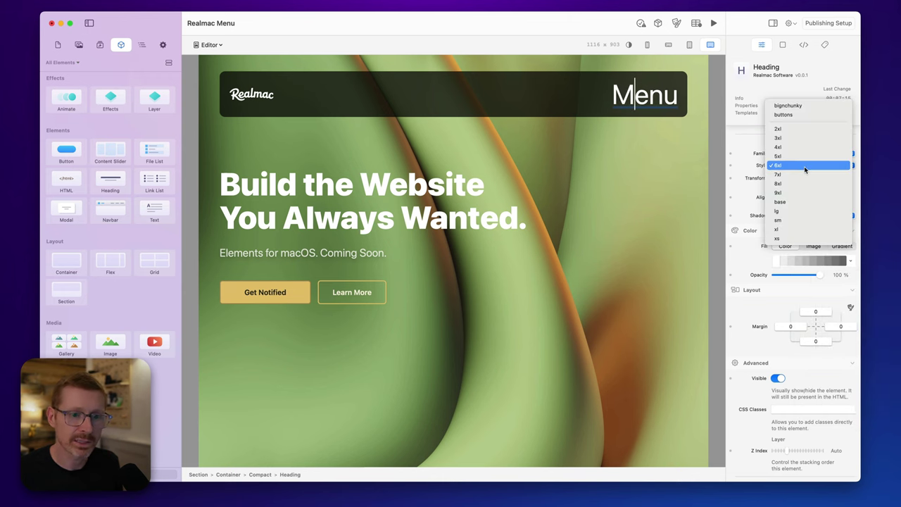
click(795, 211)
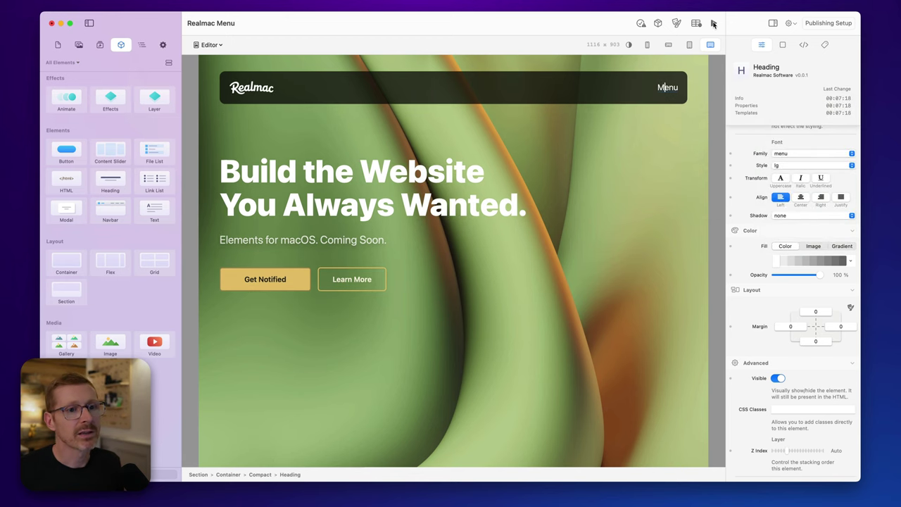
click(713, 23)
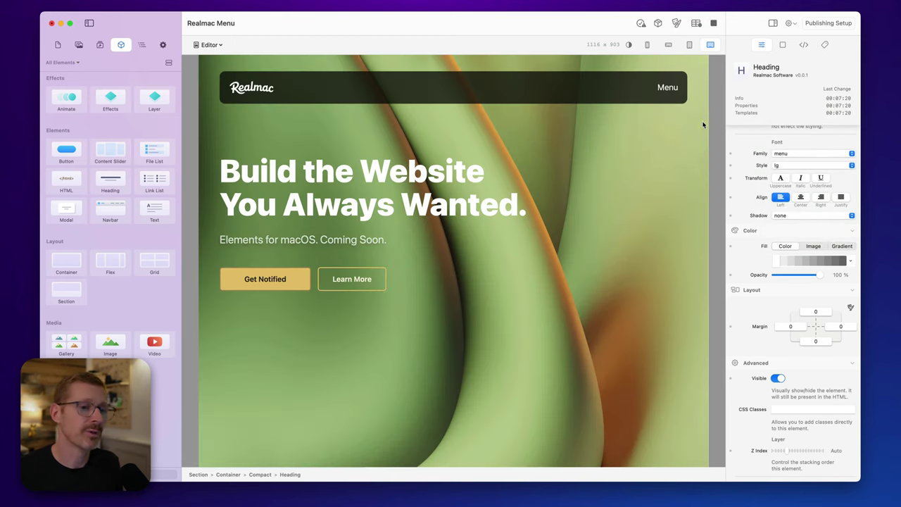
Open and close the frosted dropdown from the Menu heading three times in preview
click(668, 89)
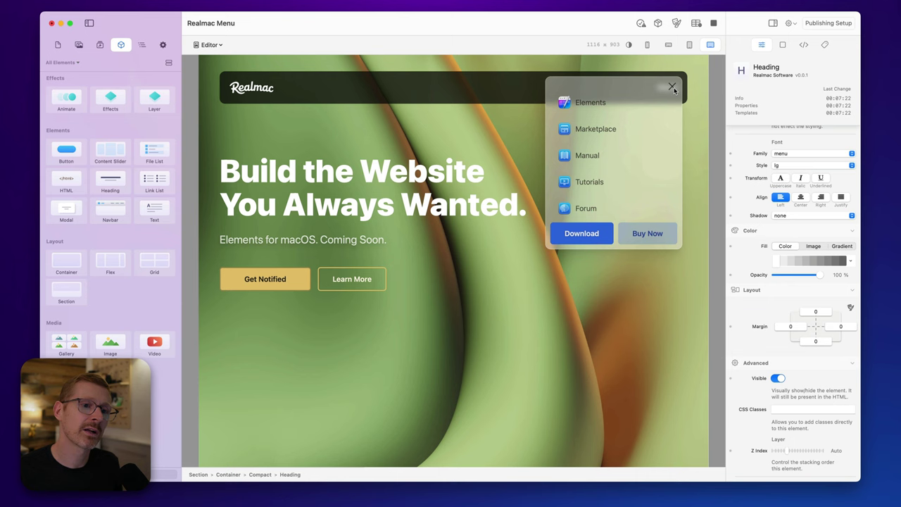
click(676, 86)
click(676, 86)
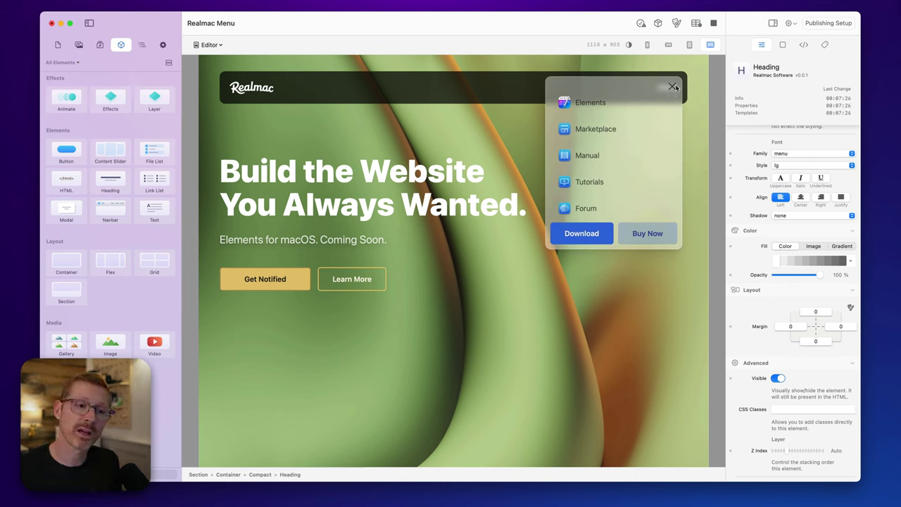
click(672, 87)
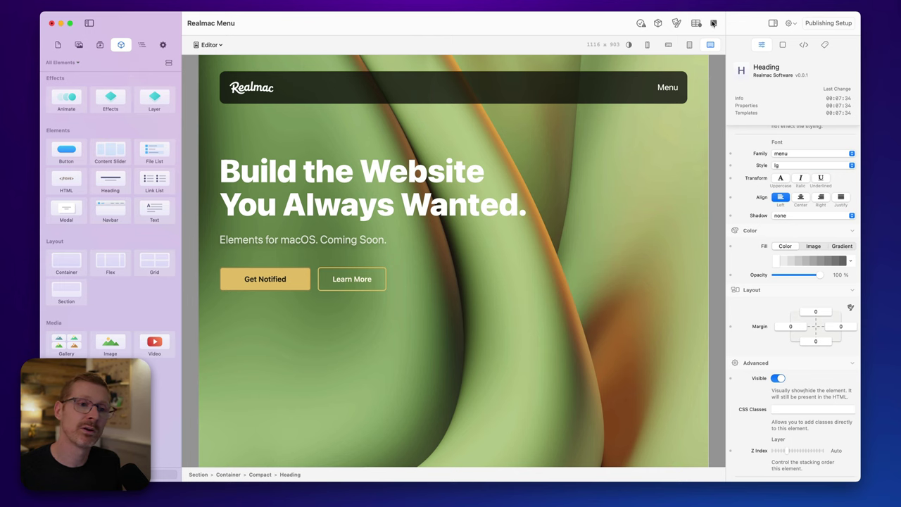
click(674, 87)
click(672, 87)
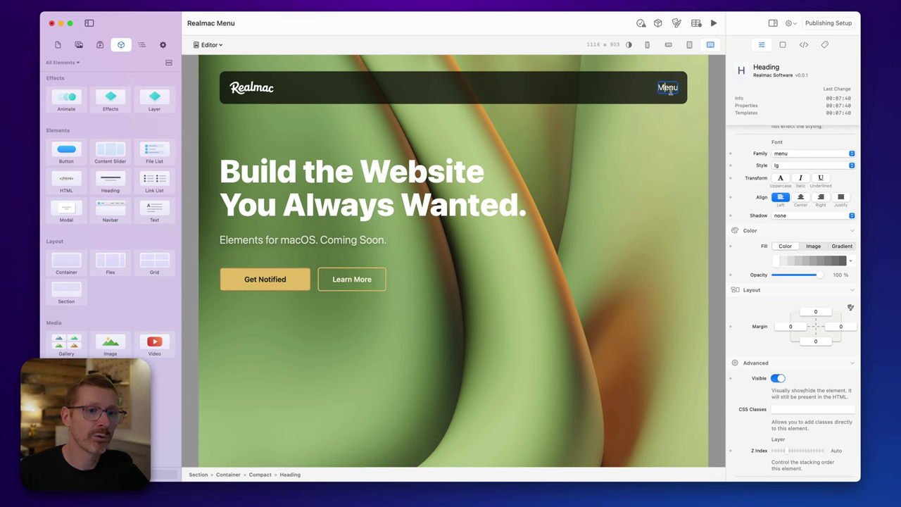
Select the navbar and switch the menu trigger back to the hamburger icon
scroll(805, 259, down, 1)
key(Escape)
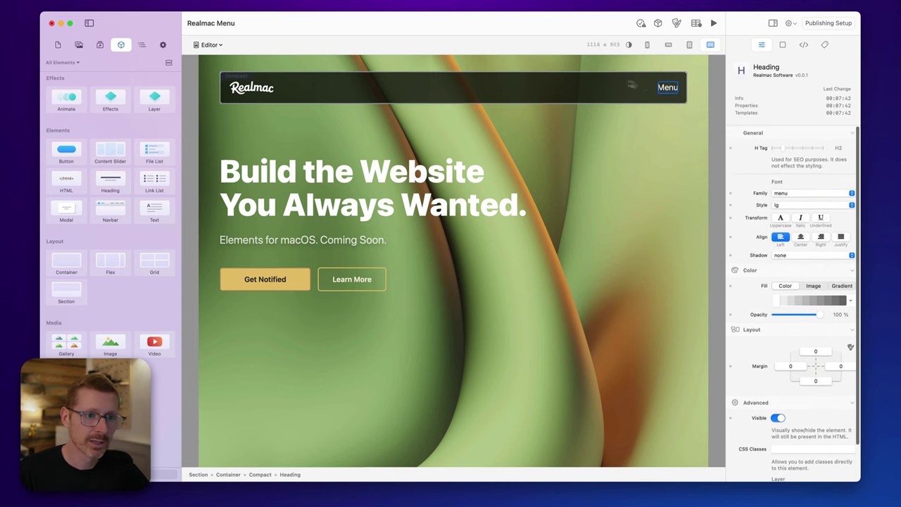
key(Escape)
scroll(798, 292, down, 3)
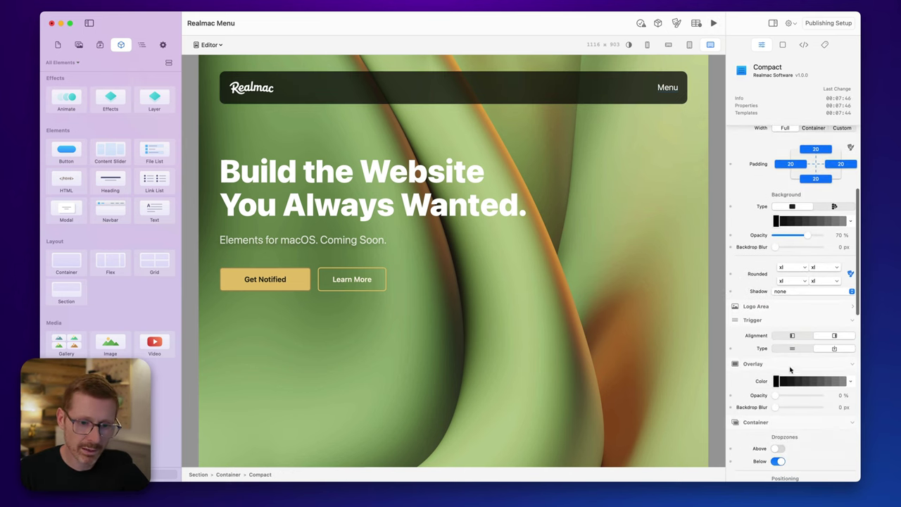
click(789, 348)
Turn Menu Preview Display back on to show the frosted dropdown
scroll(781, 343, down, 3)
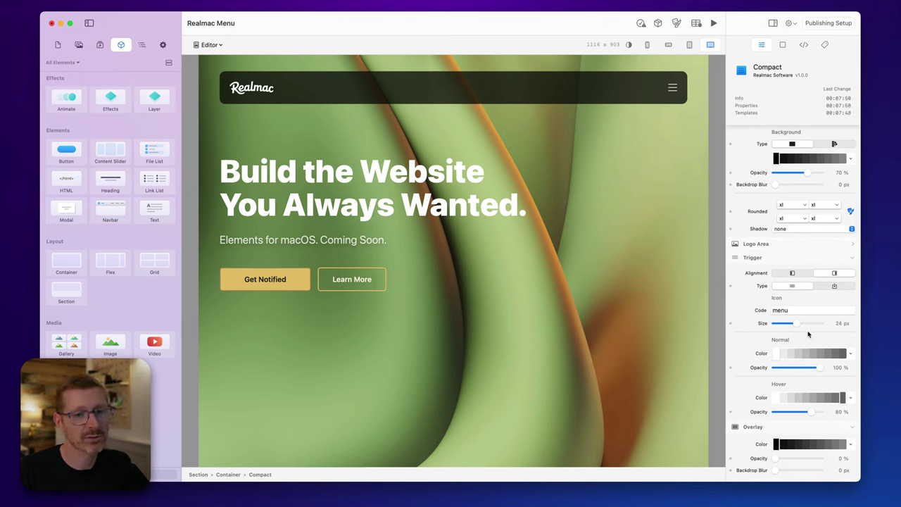
scroll(788, 327, down, 8)
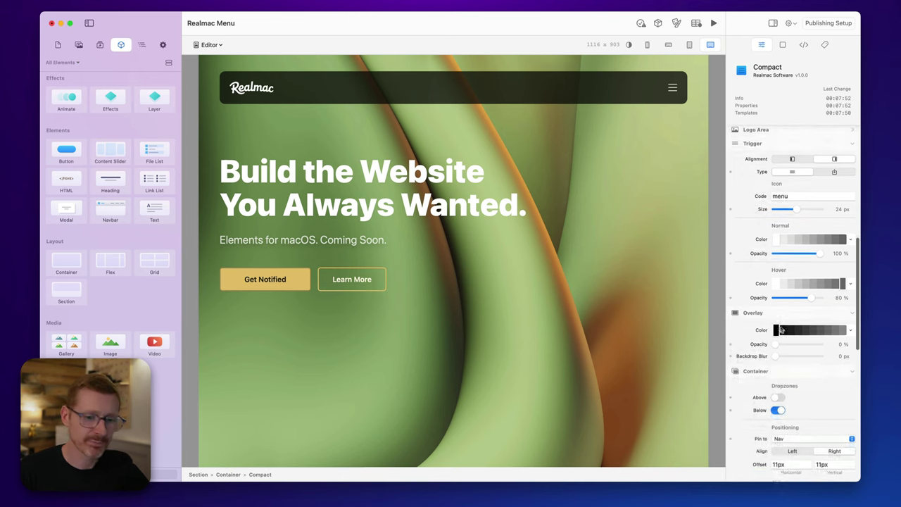
scroll(768, 326, down, 4)
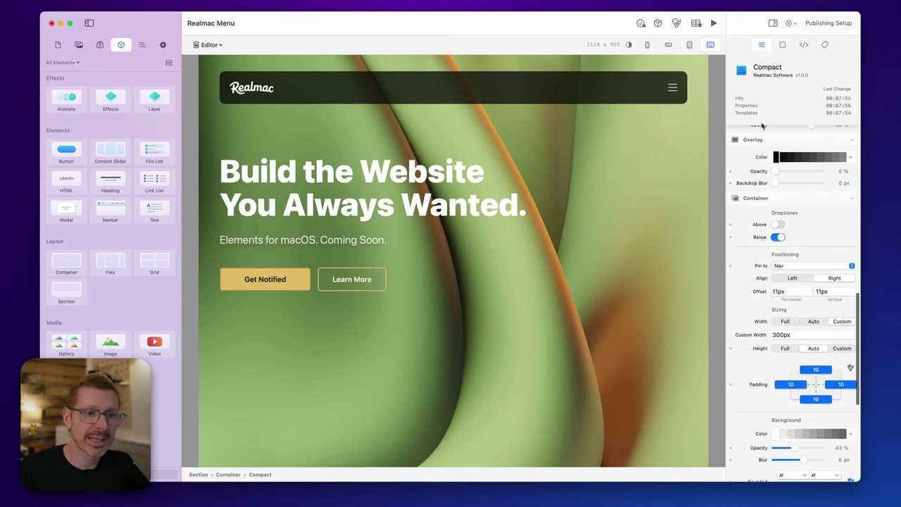
scroll(767, 137, up, 10)
click(778, 159)
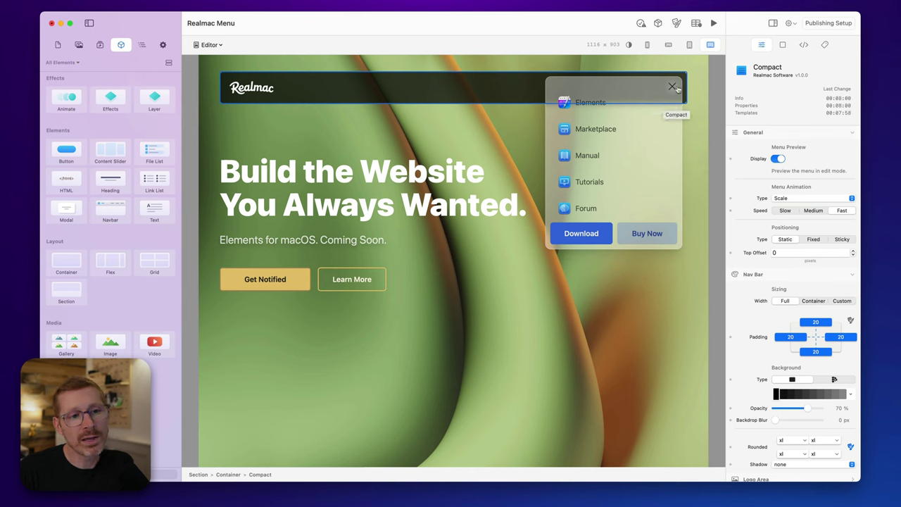
Bring up the Pin to choices under Container > Positioning
scroll(773, 321, down, 5)
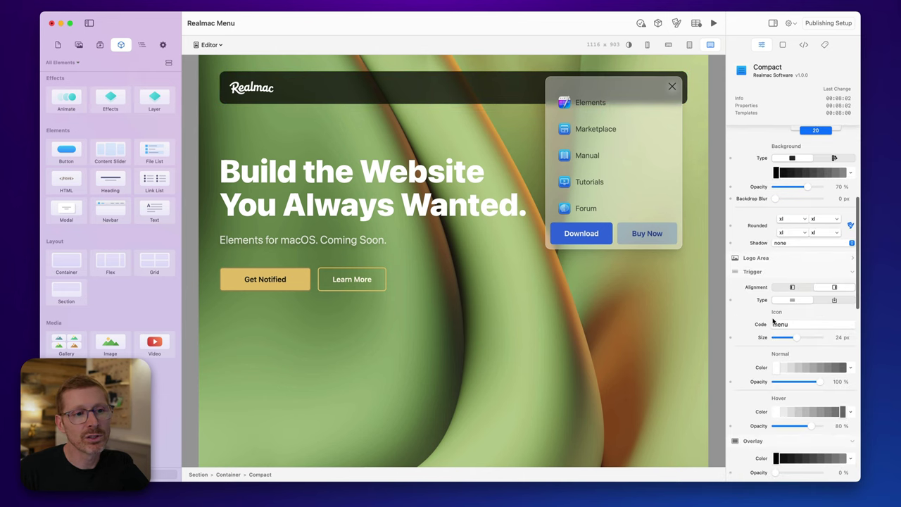
scroll(763, 299, down, 7)
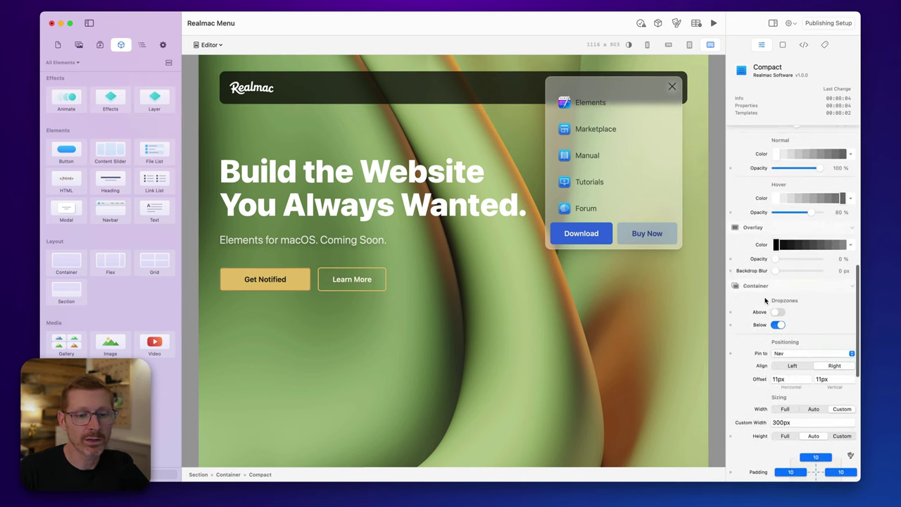
scroll(765, 300, down, 2)
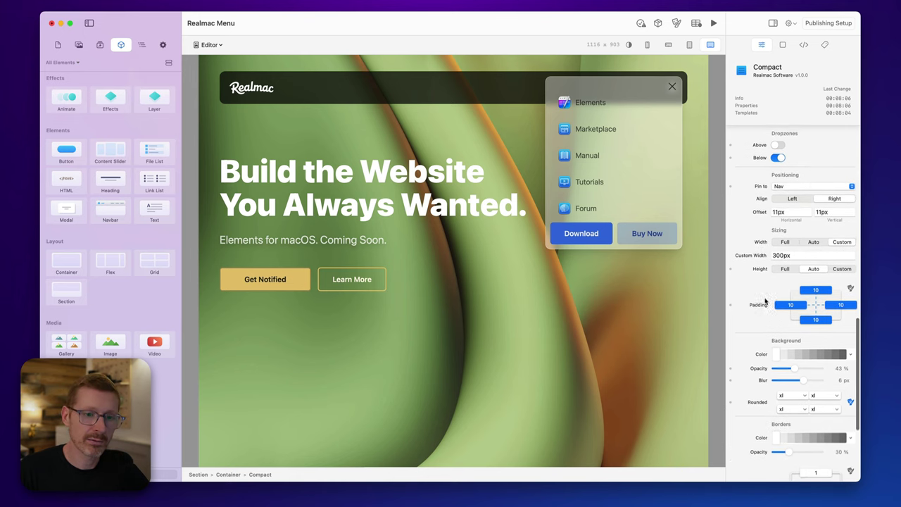
click(806, 214)
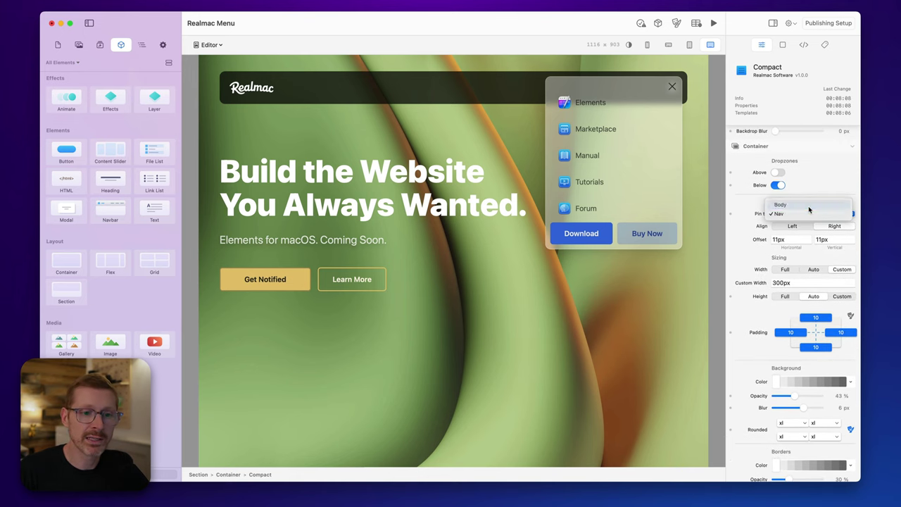
click(809, 203)
mouse_move(709, 180)
mouse_down()
mouse_move(636, 178)
mouse_move(695, 178)
mouse_up()
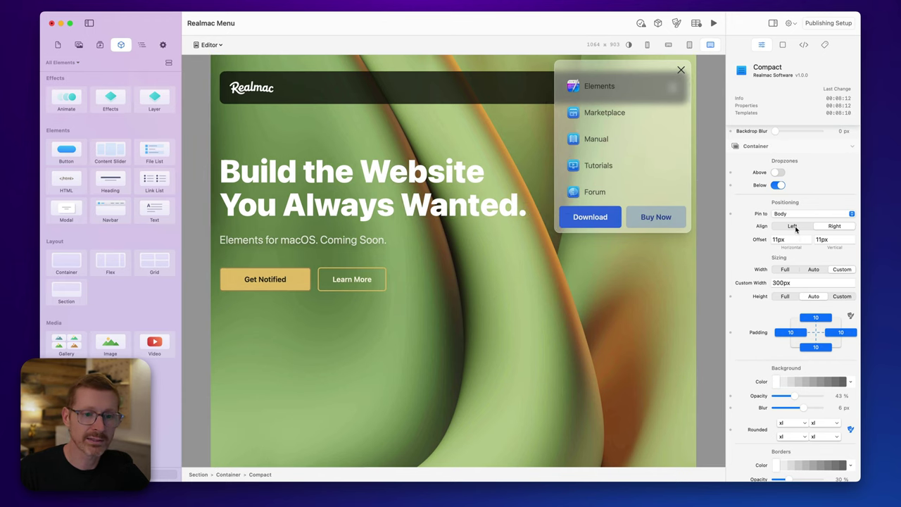
click(797, 238)
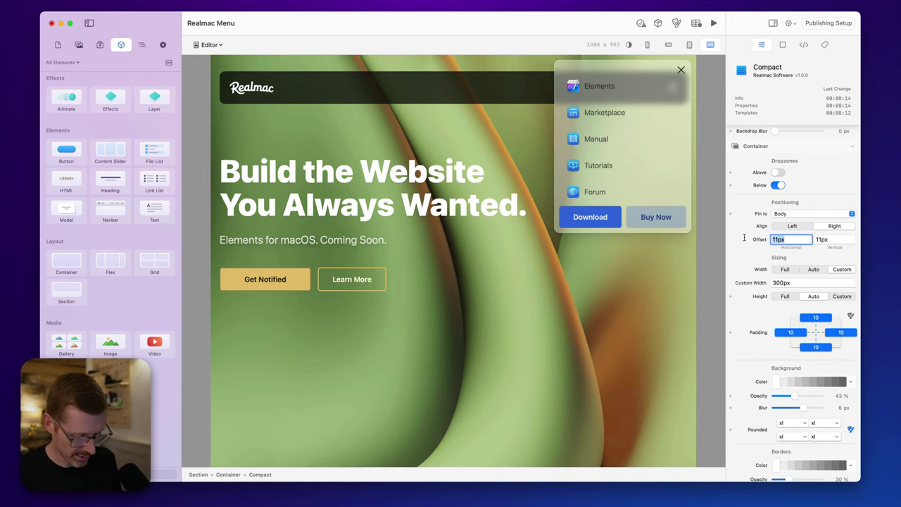
text(0)
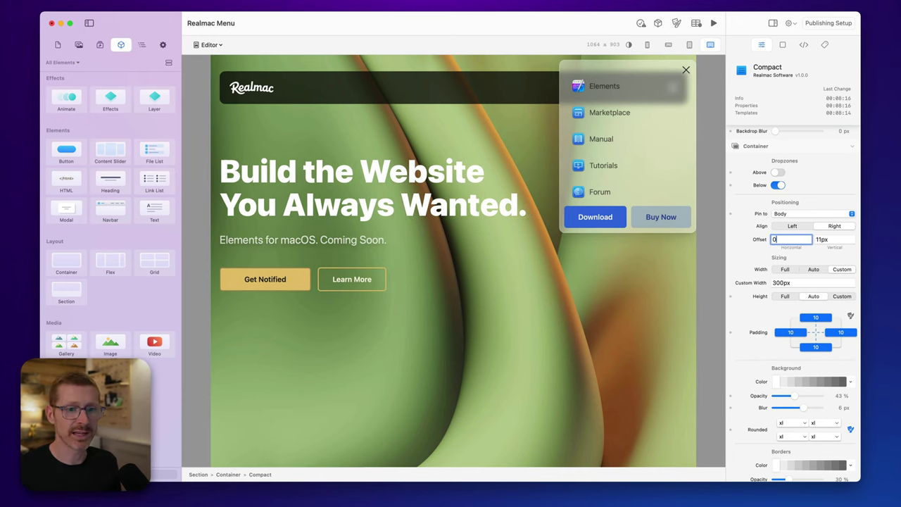
text(px)
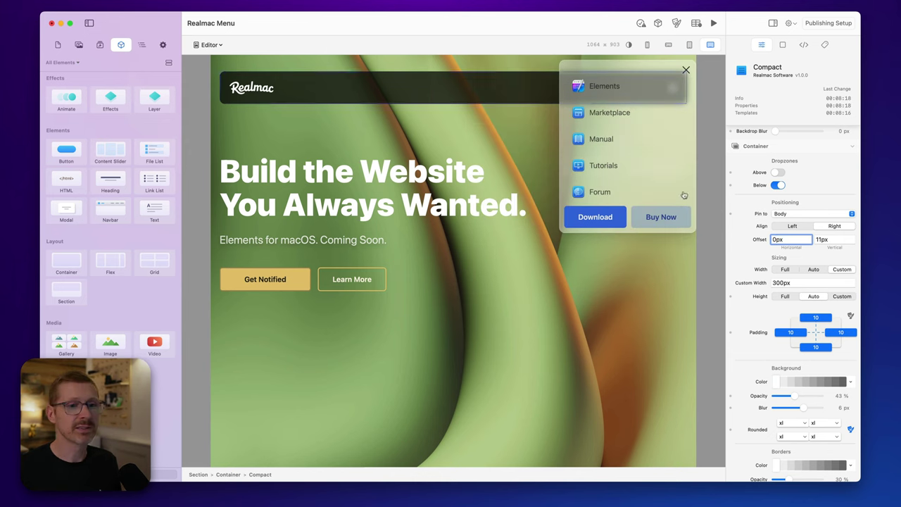
double_click(788, 239)
text(11px)
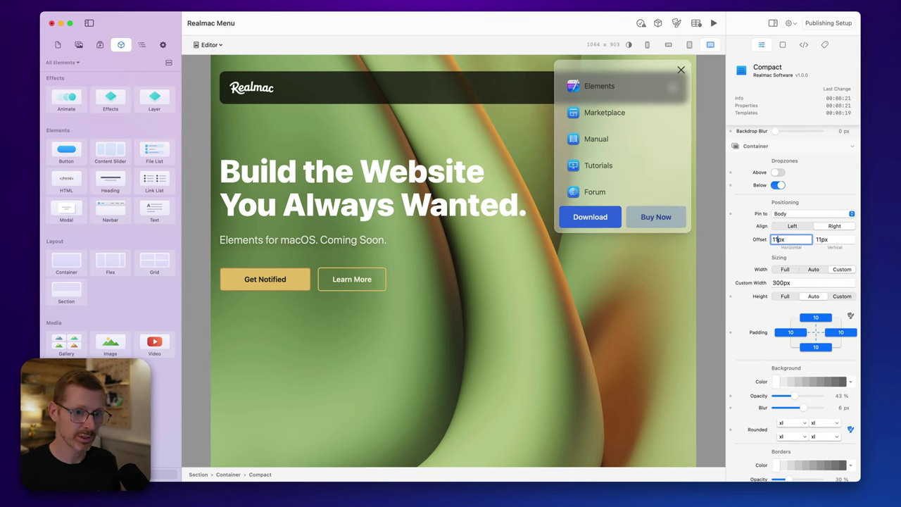
key(Delete)
text(00)
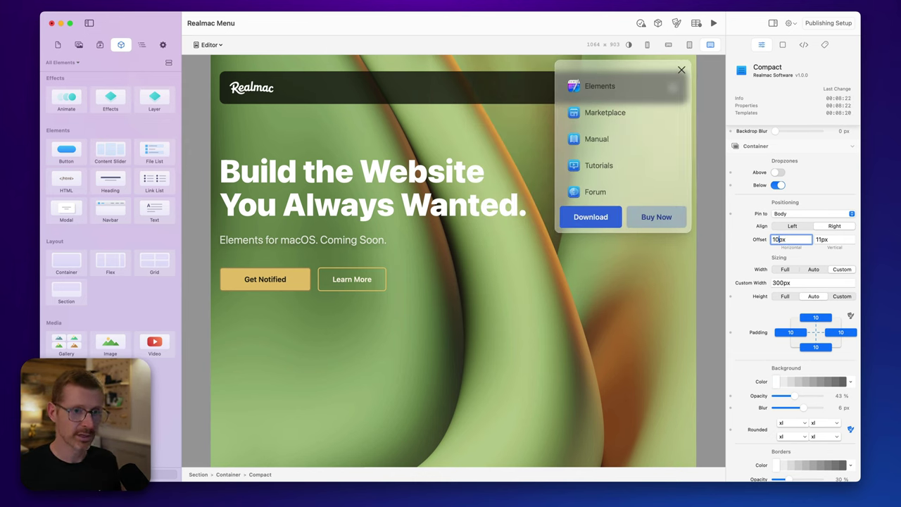
double_click(821, 239)
key(BackSpace)
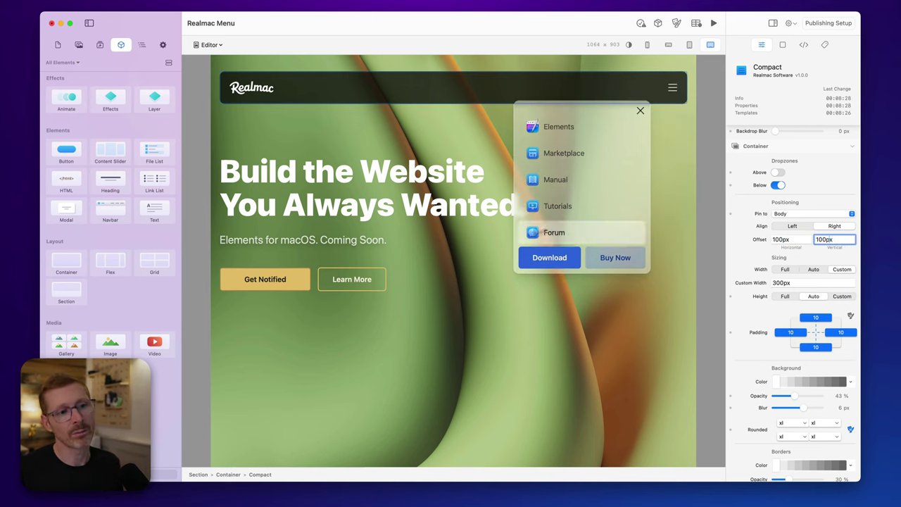
double_click(779, 239)
text(11)
key(Return)
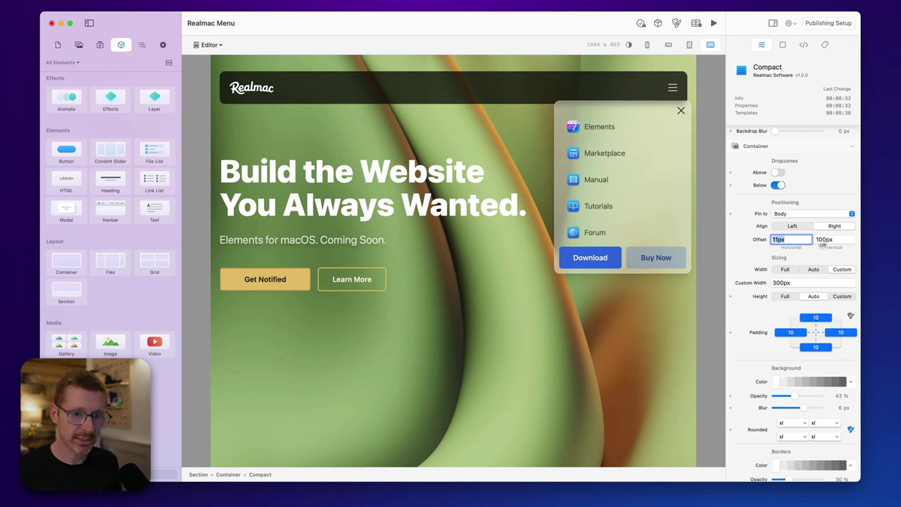
double_click(827, 239)
text(11)
key(Return)
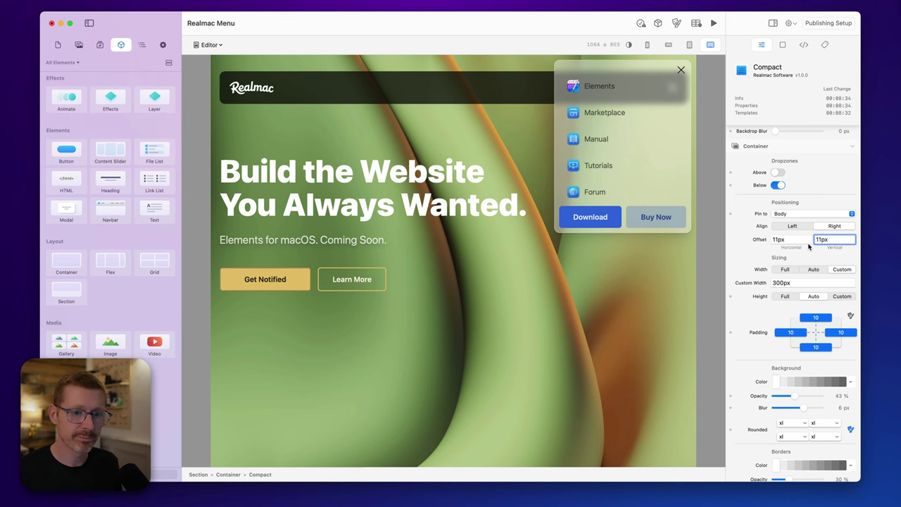
click(796, 221)
click(797, 222)
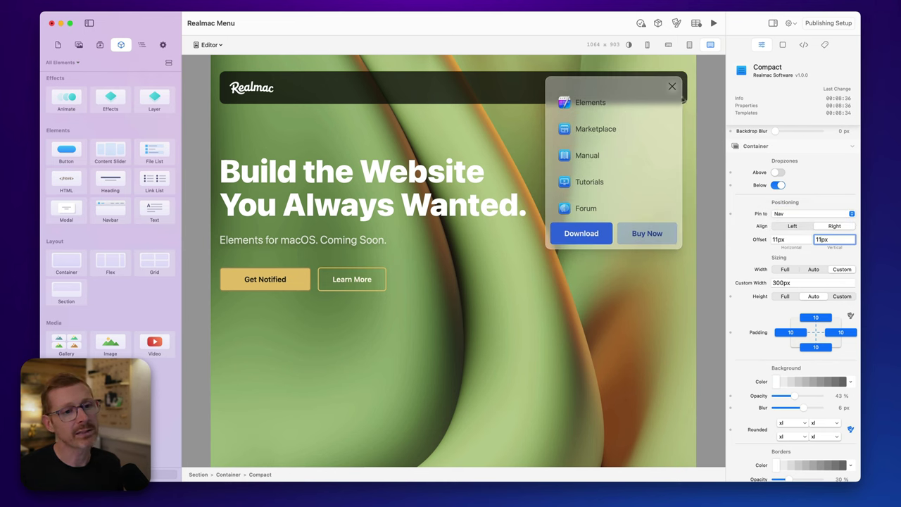
Expand the Compact inspector's List section to reach item spacing and divider settings
scroll(418, 227, down, 3)
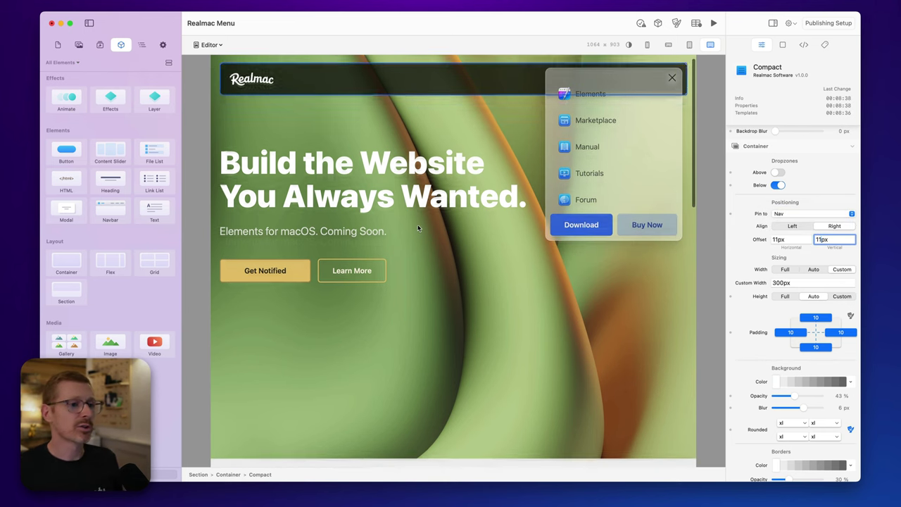
scroll(418, 227, up, 3)
scroll(787, 318, down, 5)
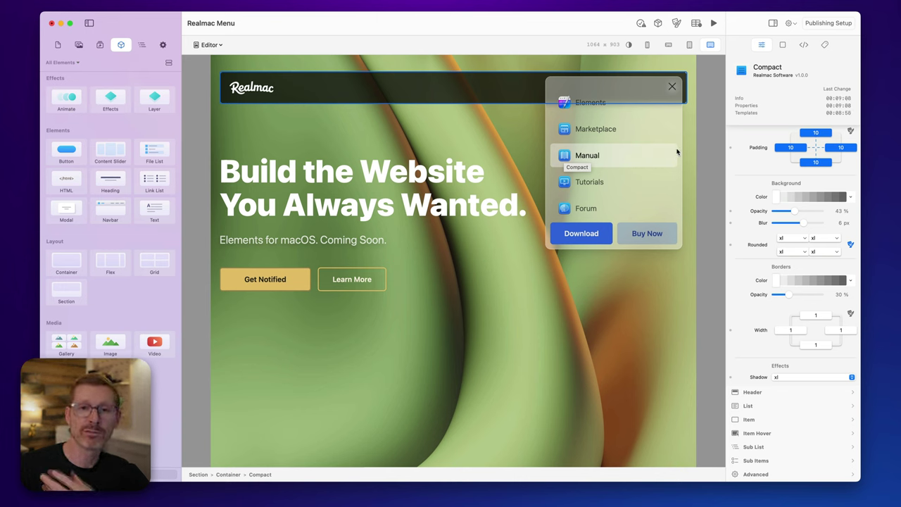
scroll(757, 321, up, 10)
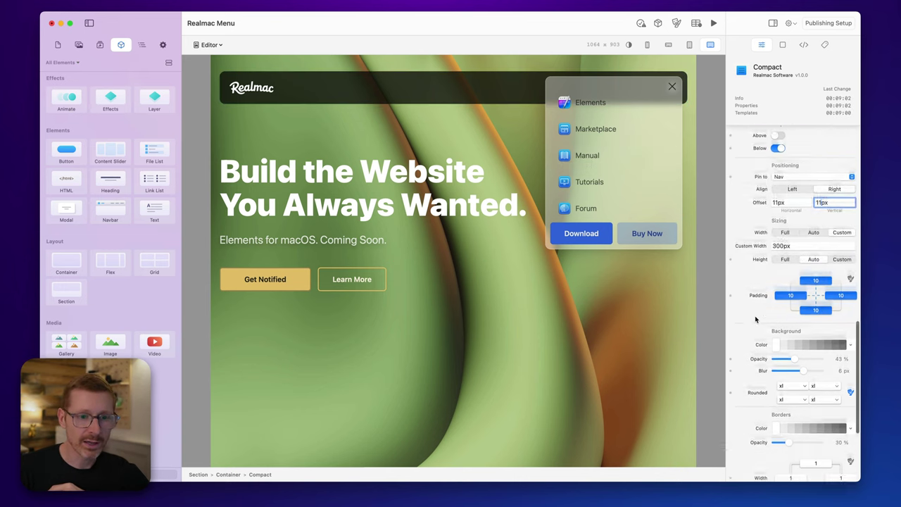
scroll(757, 320, up, 10)
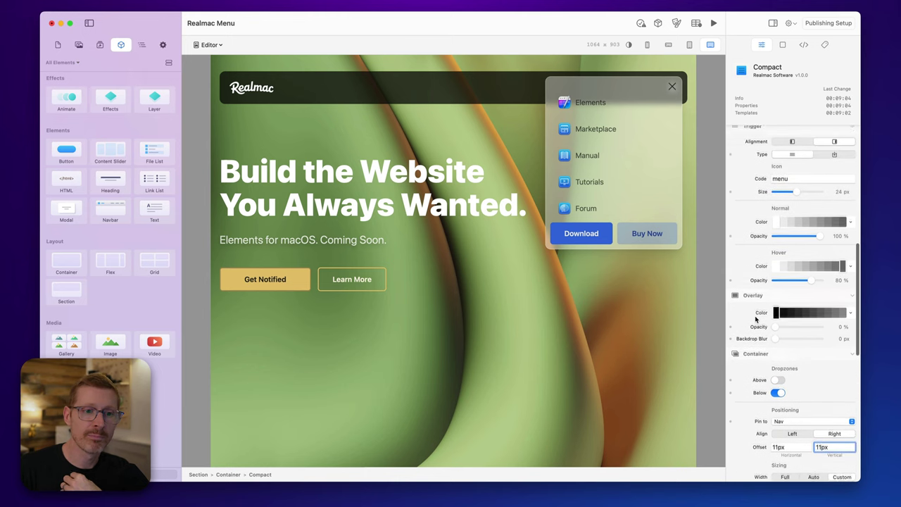
scroll(757, 321, down, 15)
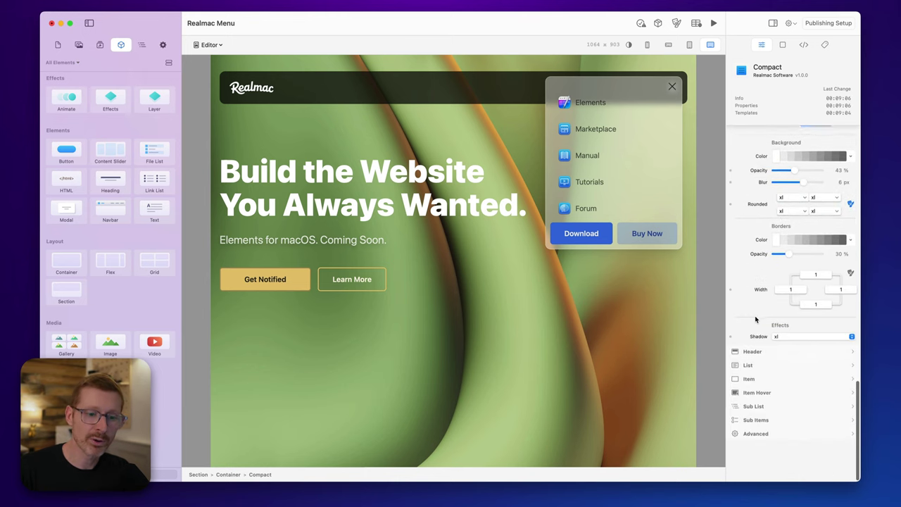
click(747, 405)
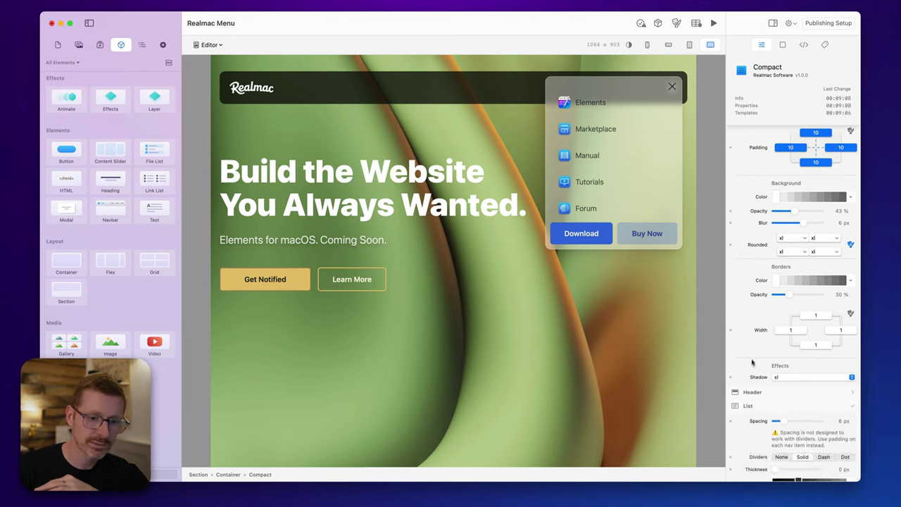
Give the dropdown menu items Solid dividers at 1 px thickness in the List section
scroll(756, 360, down, 4)
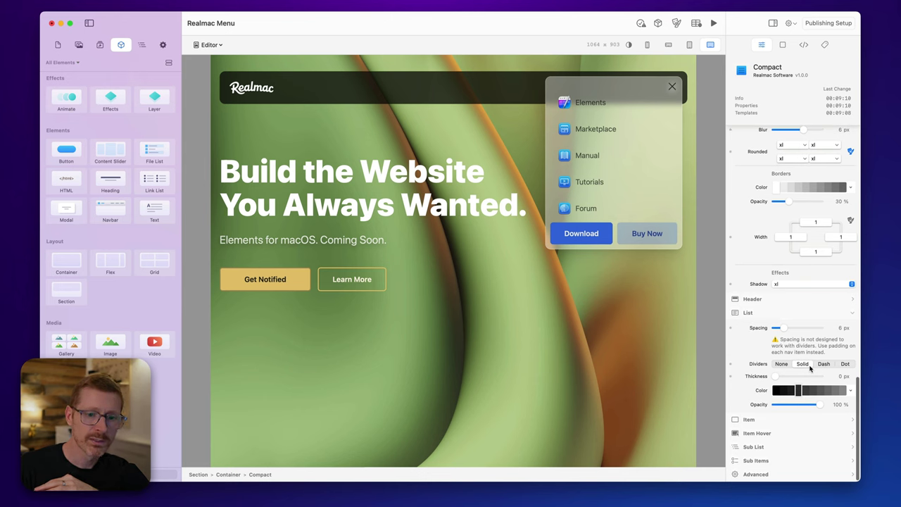
mouse_move(778, 379)
mouse_down()
mouse_move(812, 378)
mouse_move(786, 380)
mouse_up()
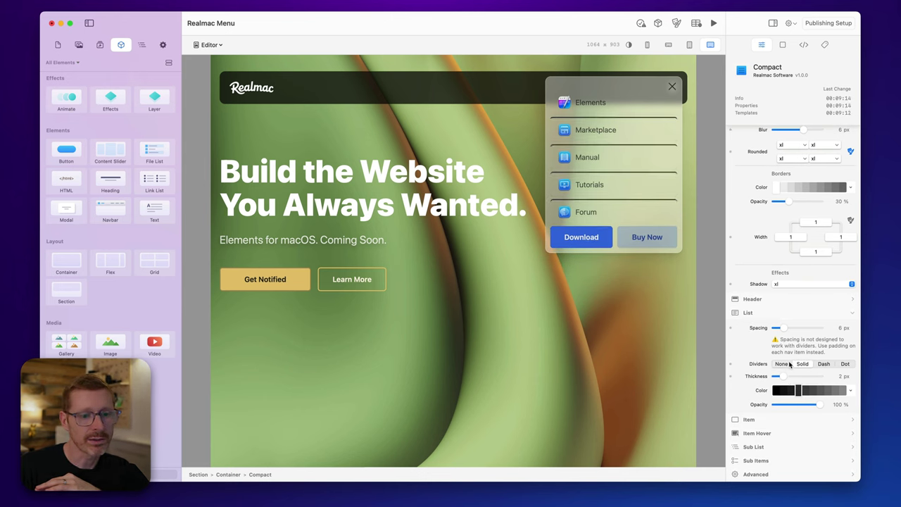
click(788, 364)
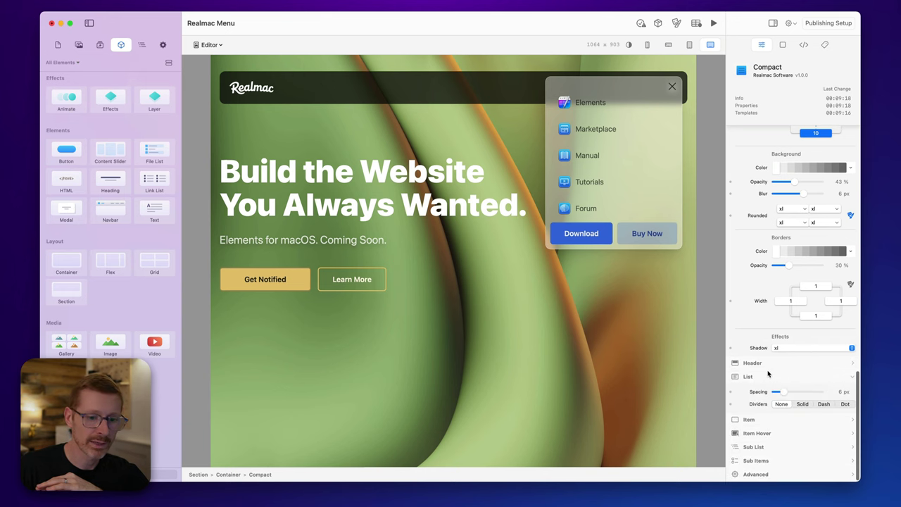
click(799, 404)
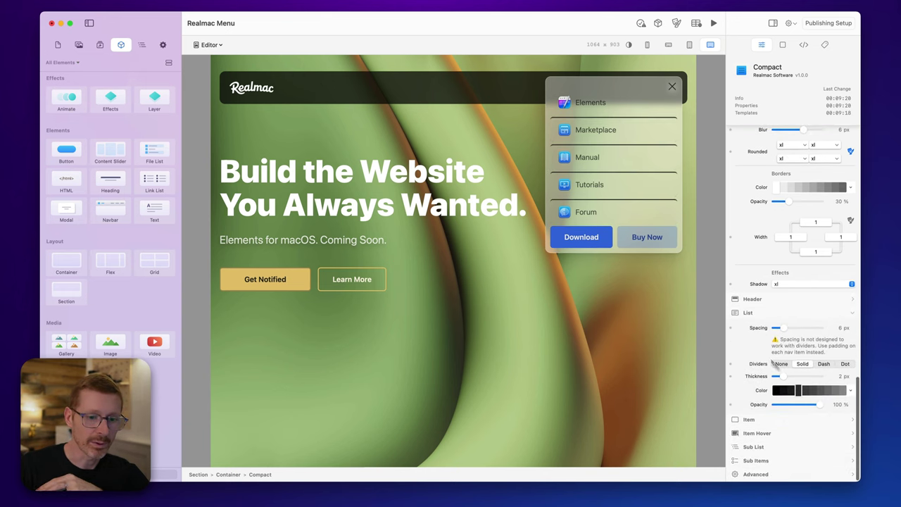
click(824, 364)
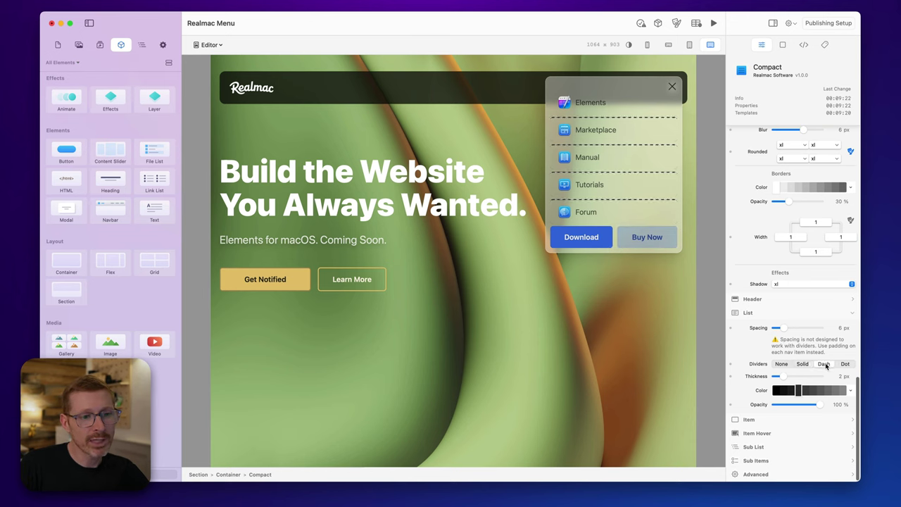
click(806, 365)
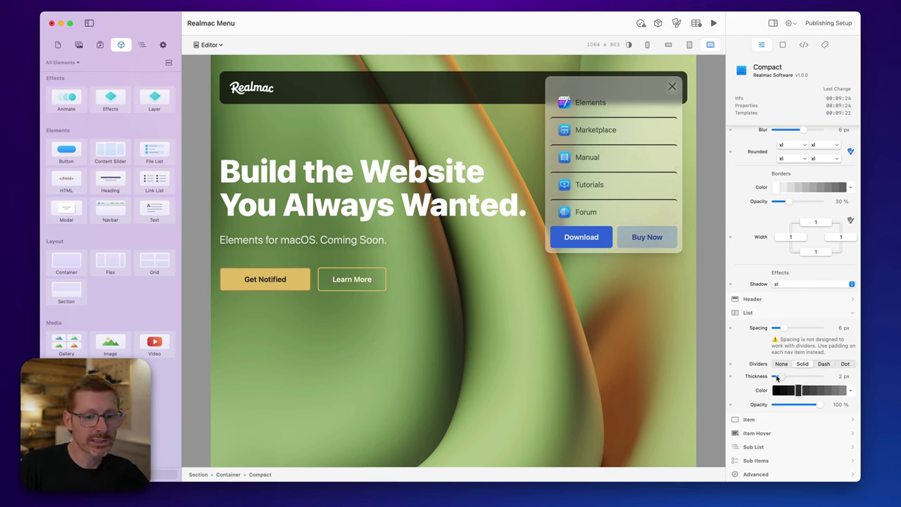
drag(777, 378, 776, 379)
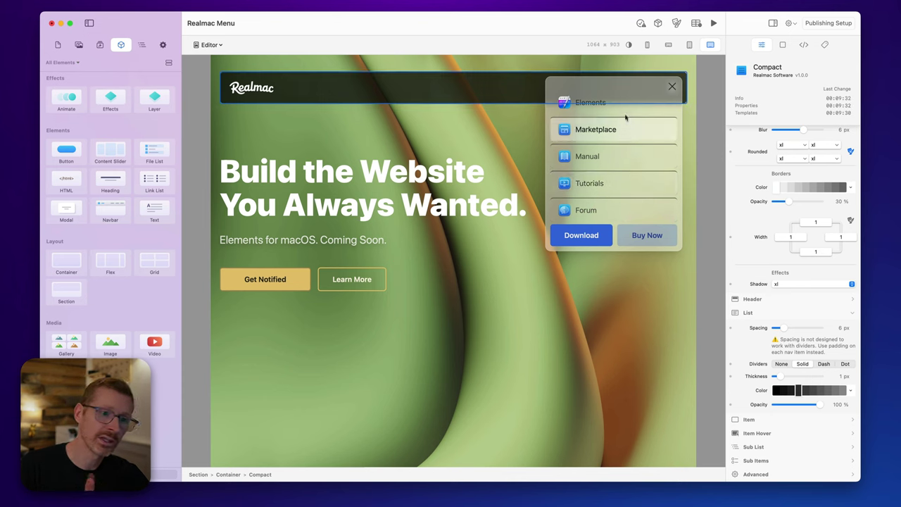
click(779, 364)
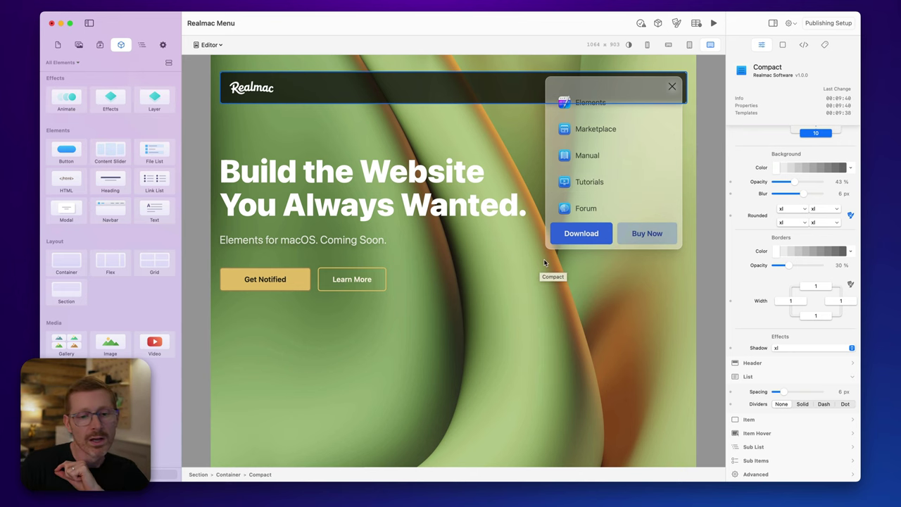
scroll(765, 235, up, 10)
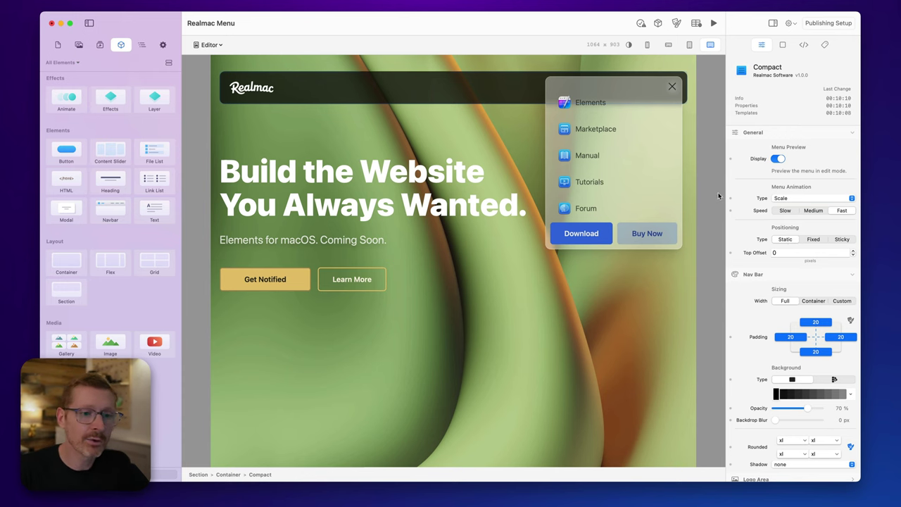
Widen the canvas, turn off Menu Preview, set navbar positioning to Static, and show Page Layout
drag(697, 202, 730, 202)
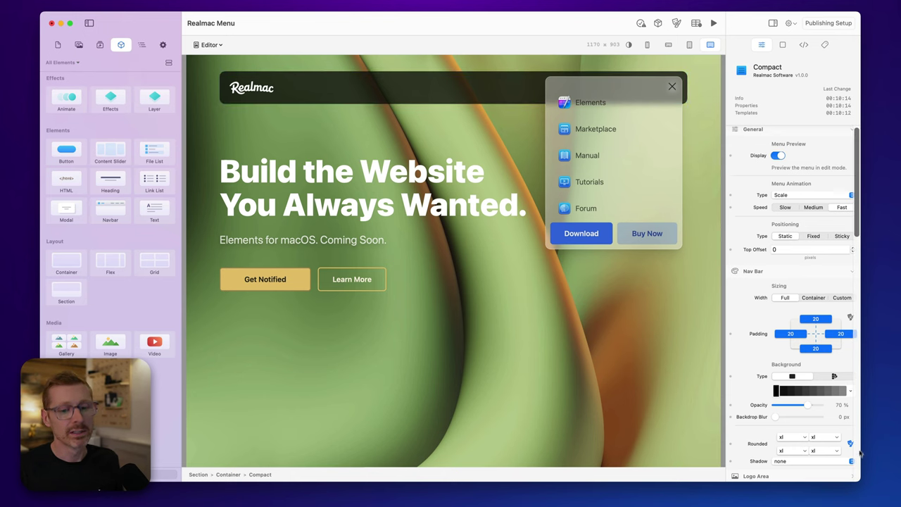
click(778, 159)
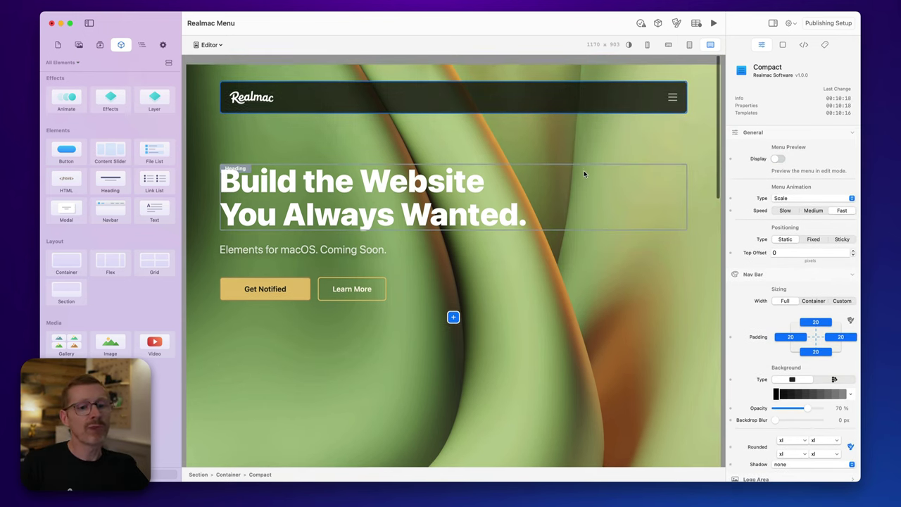
click(786, 239)
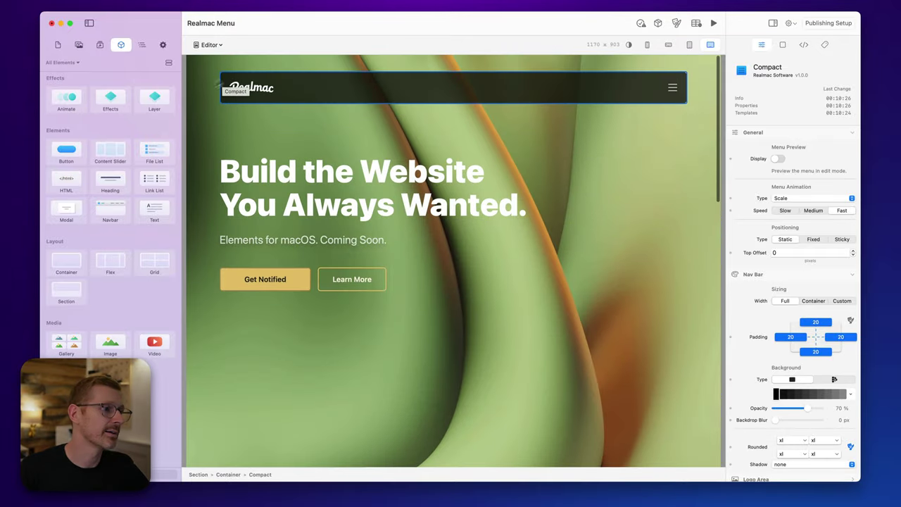
click(141, 43)
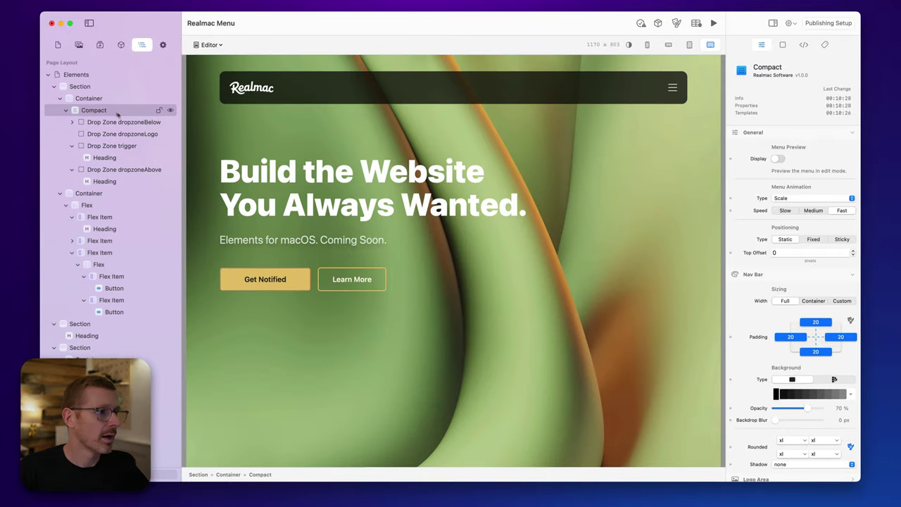
Set the Compact navbar's Positioning Type to Fixed and scroll the canvas to check it stays pinned
click(817, 242)
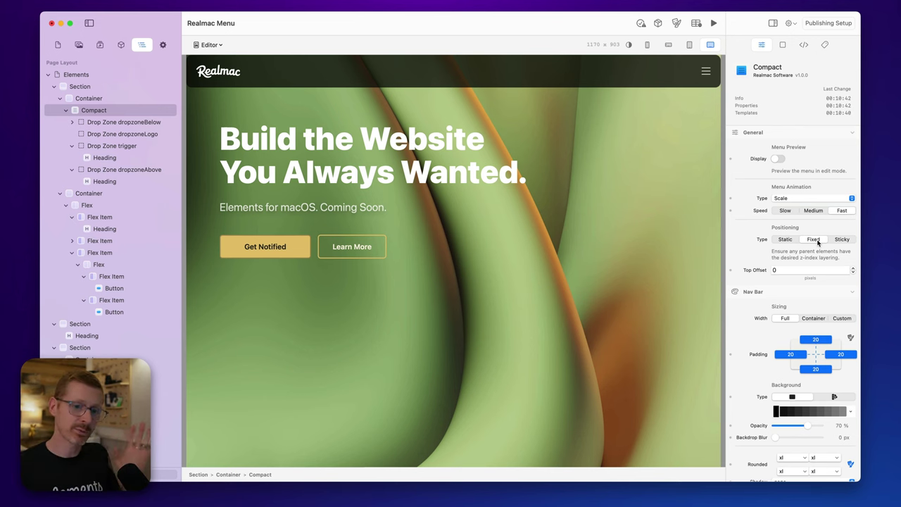
scroll(533, 218, down, 5)
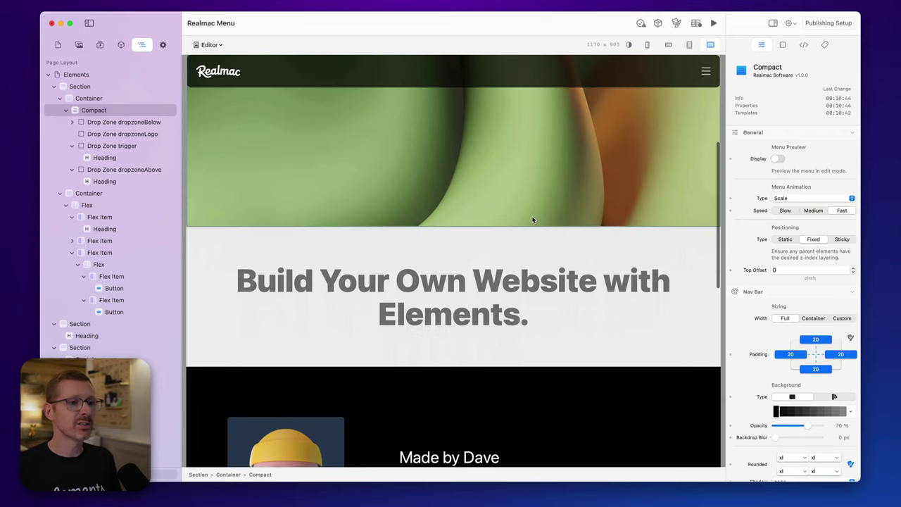
scroll(533, 219, up, 3)
scroll(532, 219, down, 8)
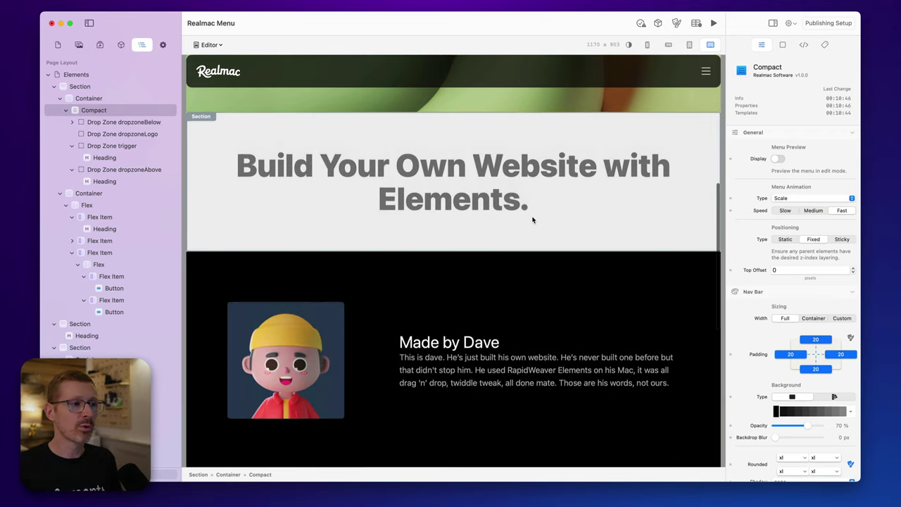
scroll(533, 220, up, 7)
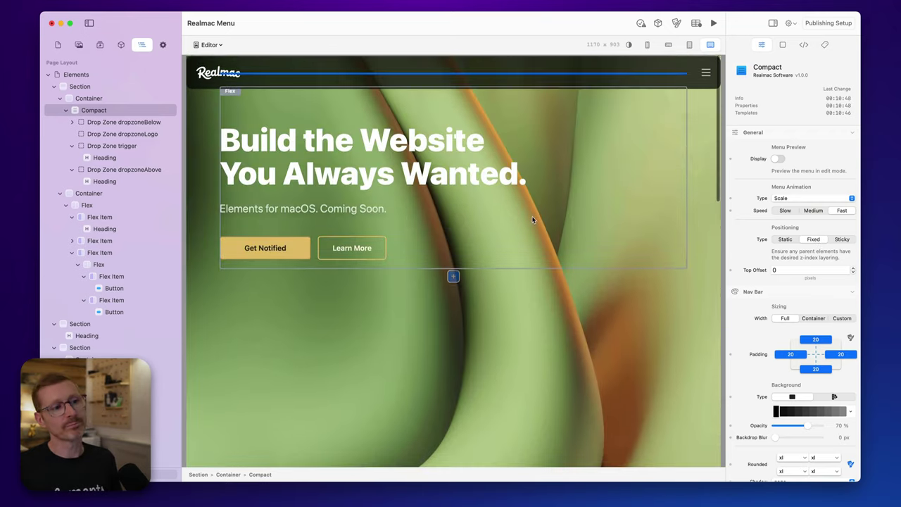
scroll(532, 219, down, 1)
scroll(532, 220, up, 4)
scroll(532, 220, down, 3)
scroll(533, 220, up, 3)
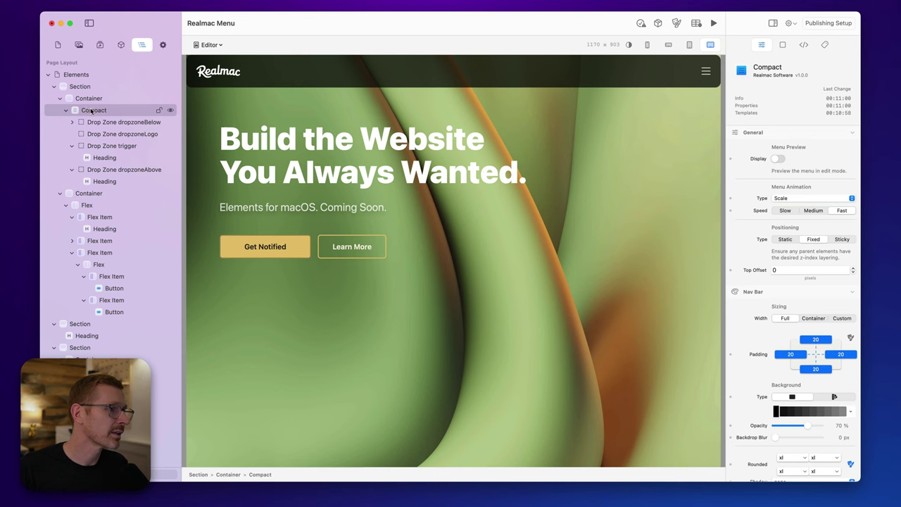
Move the Compact navbar below the hero Flex content in the second Container, trying Static and Fixed positioning
drag(95, 110, 69, 200)
drag(82, 124, 78, 316)
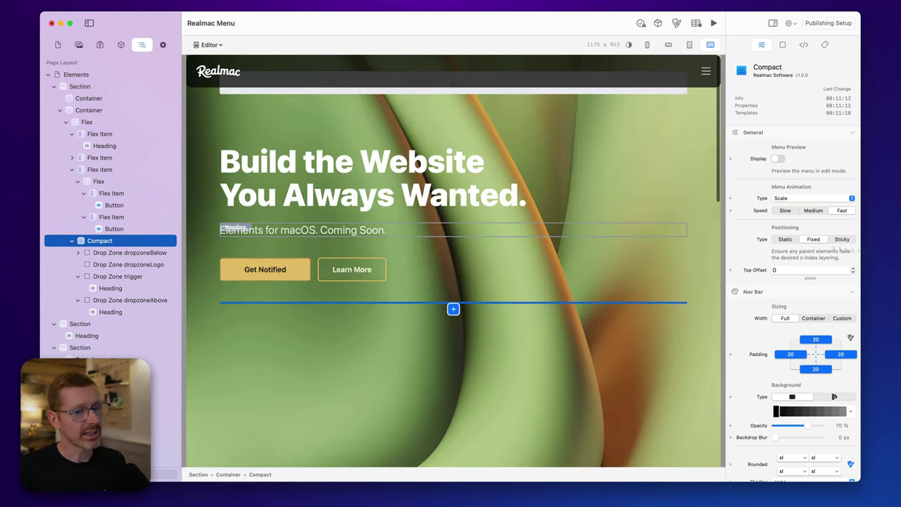
click(785, 239)
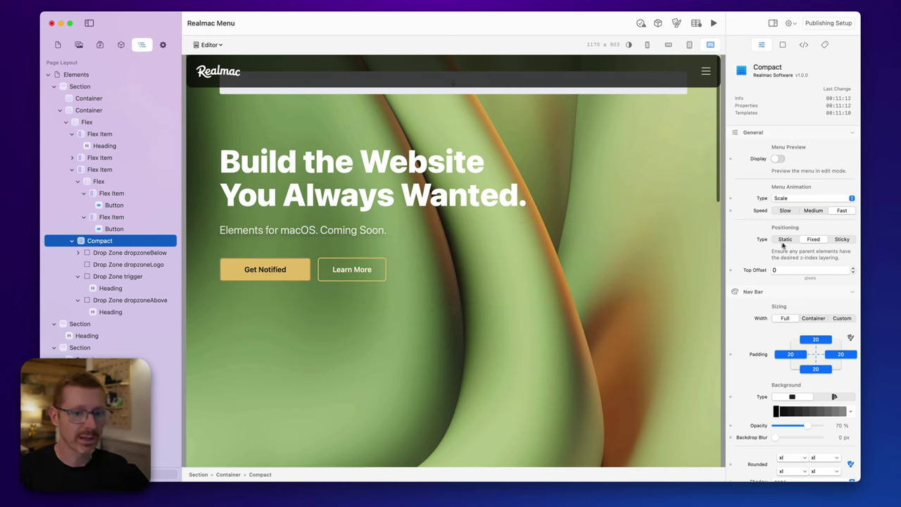
scroll(557, 241, down, 3)
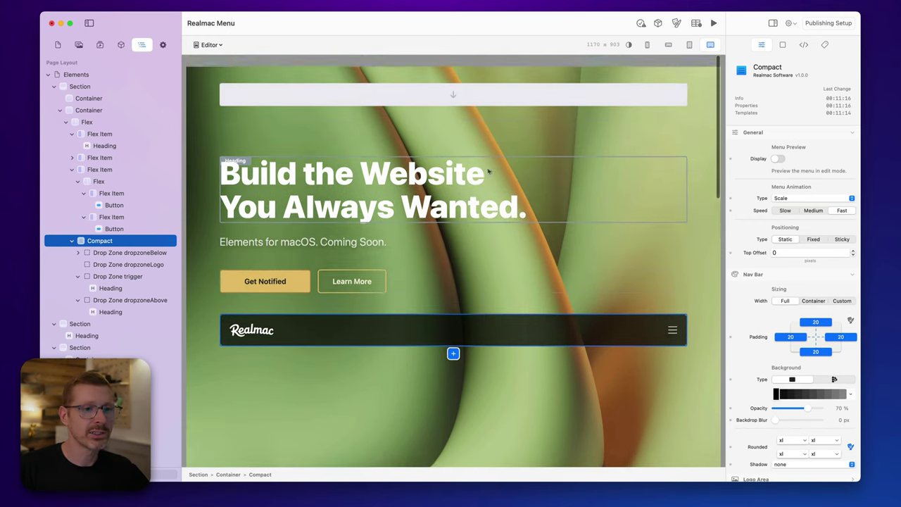
click(802, 239)
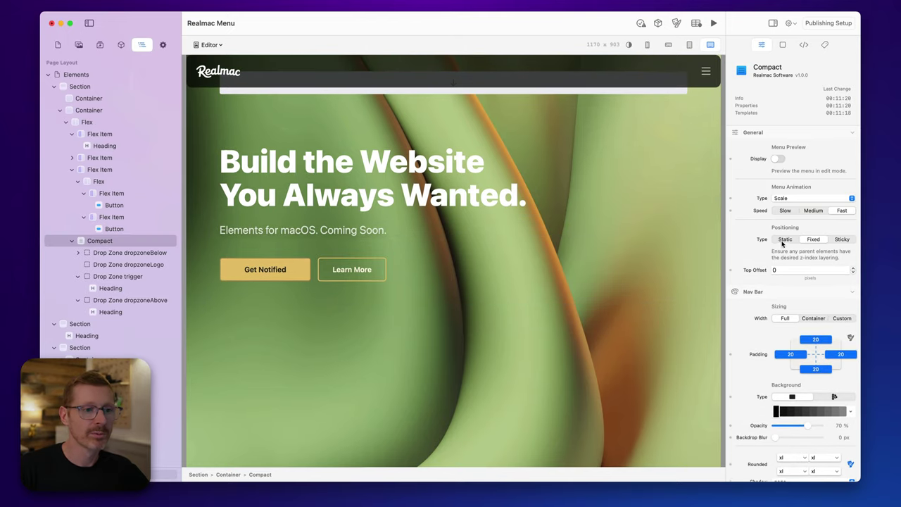
Switch the navbar's Positioning Type to Sticky and review the preview-only note while scrolling
click(781, 242)
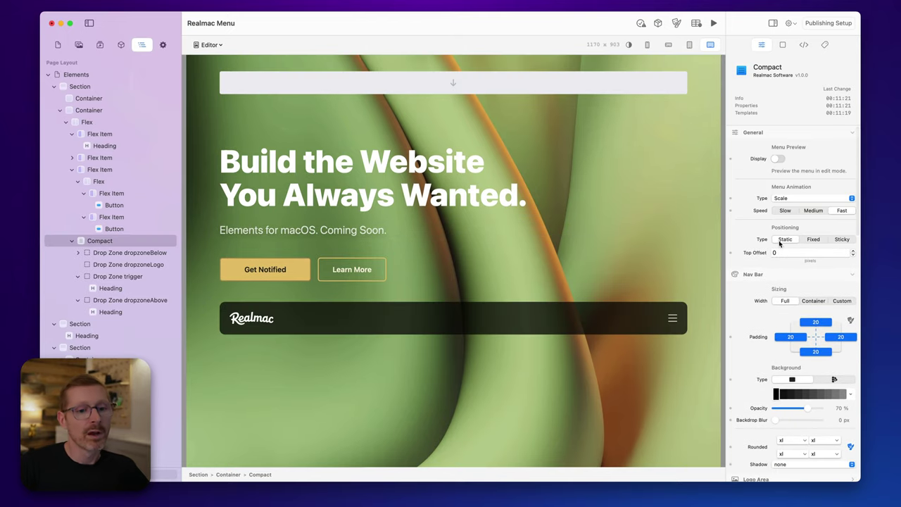
click(842, 239)
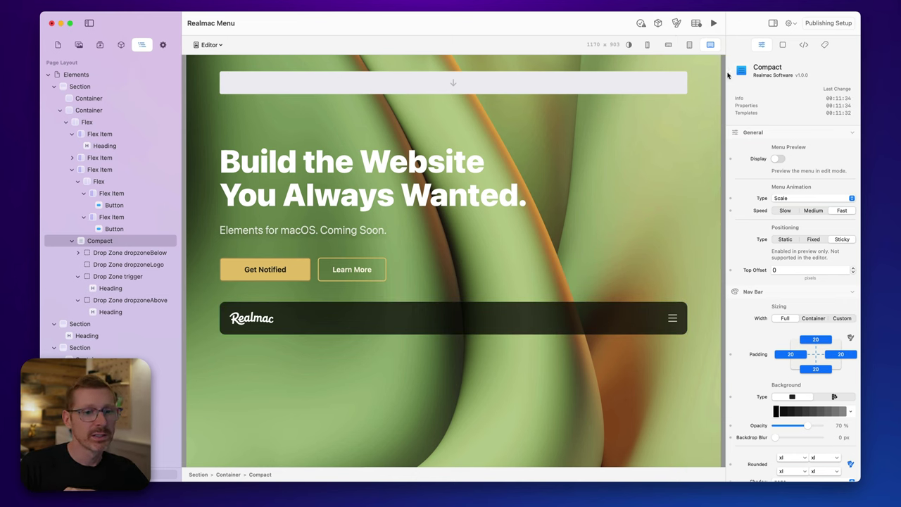
drag(772, 250, 842, 259)
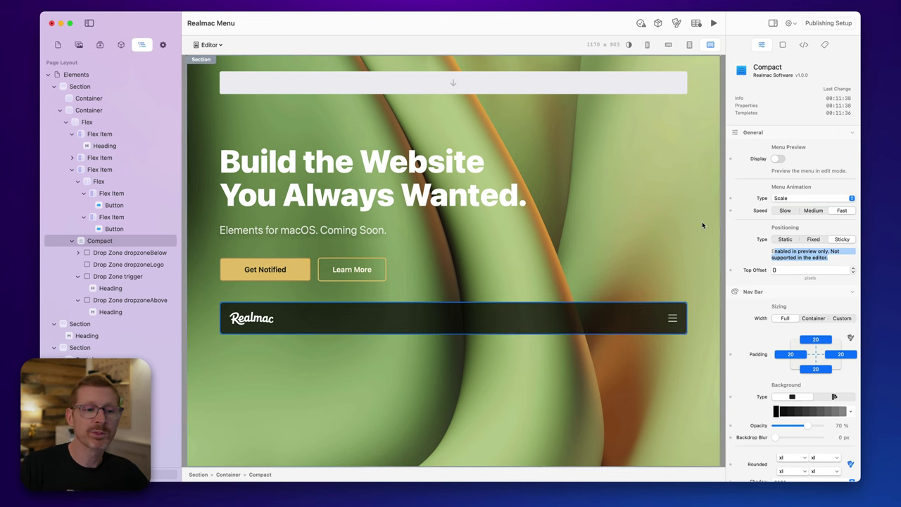
scroll(697, 224, down, 5)
scroll(674, 181, down, 3)
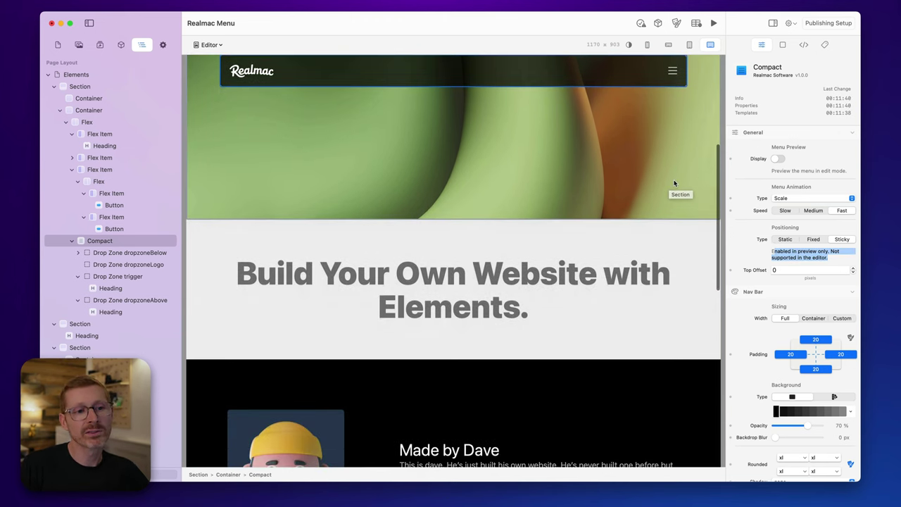
scroll(673, 151, down, 5)
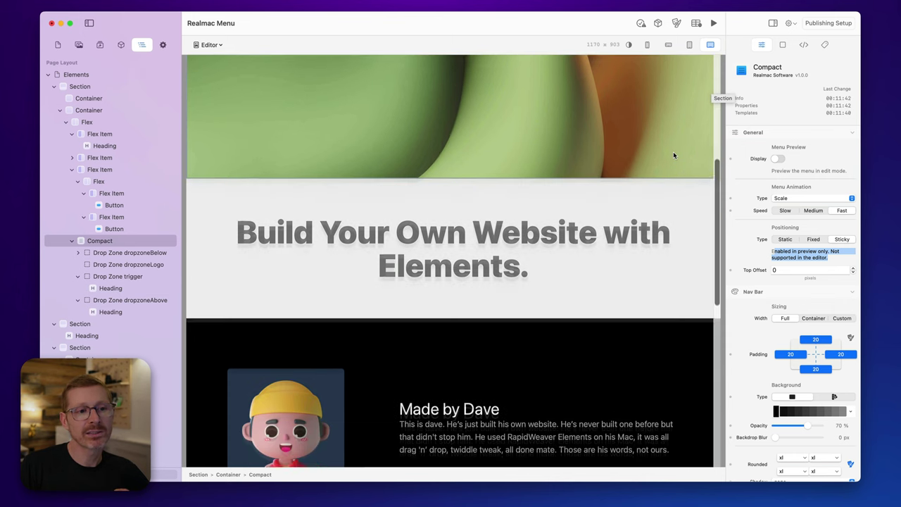
scroll(672, 152, up, 10)
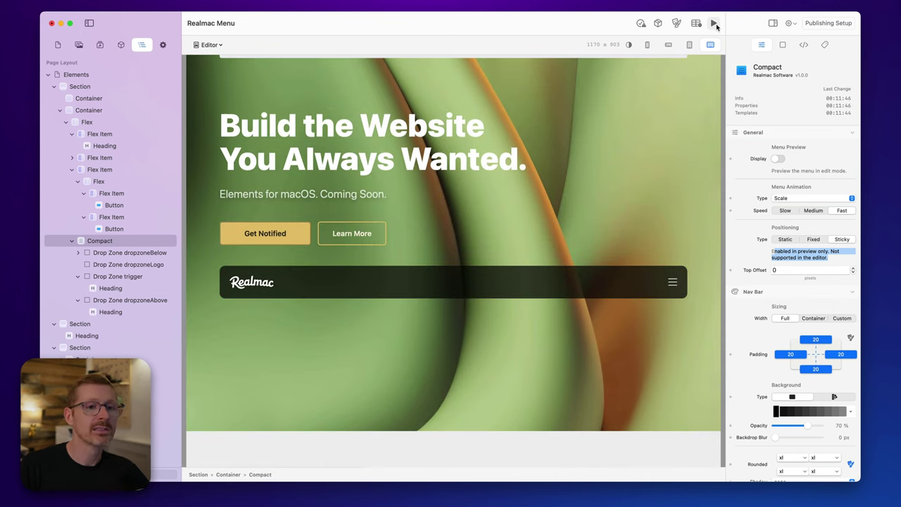
Enter preview mode and scroll down to watch the navbar stick to the top
click(715, 25)
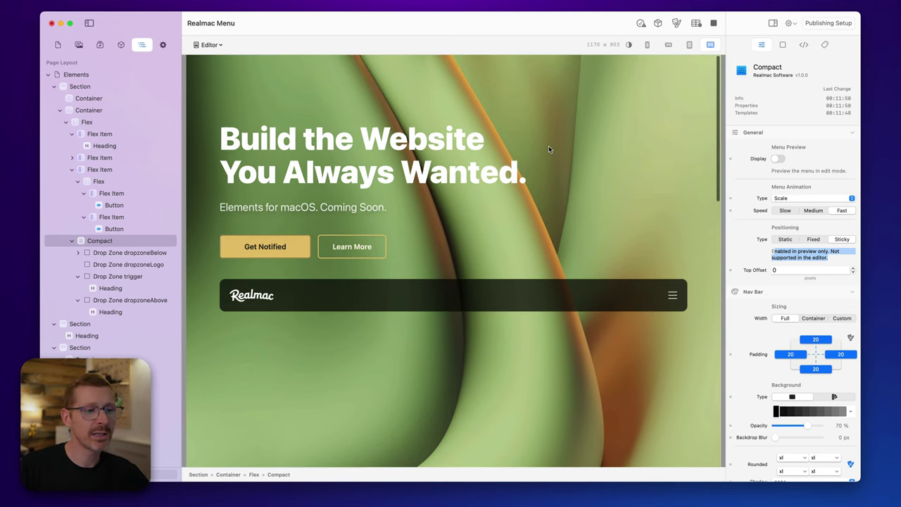
scroll(548, 145, down, 10)
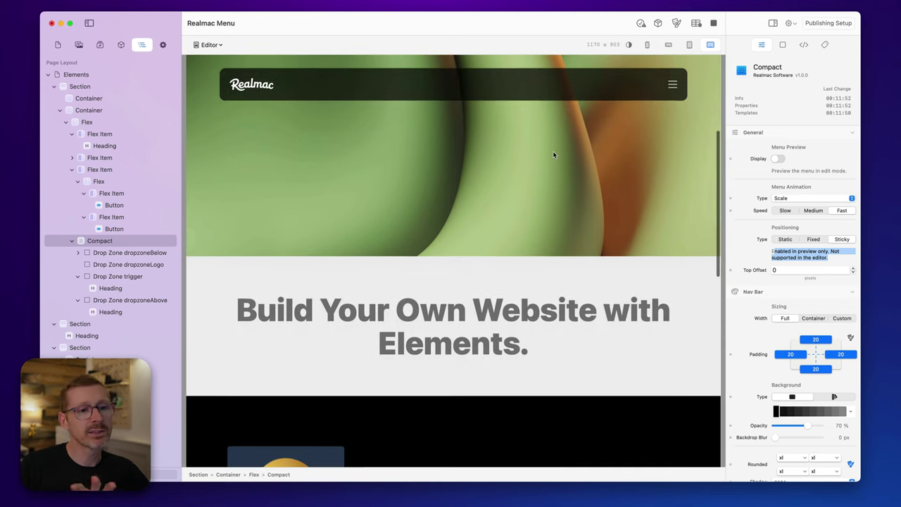
scroll(552, 154, down, 5)
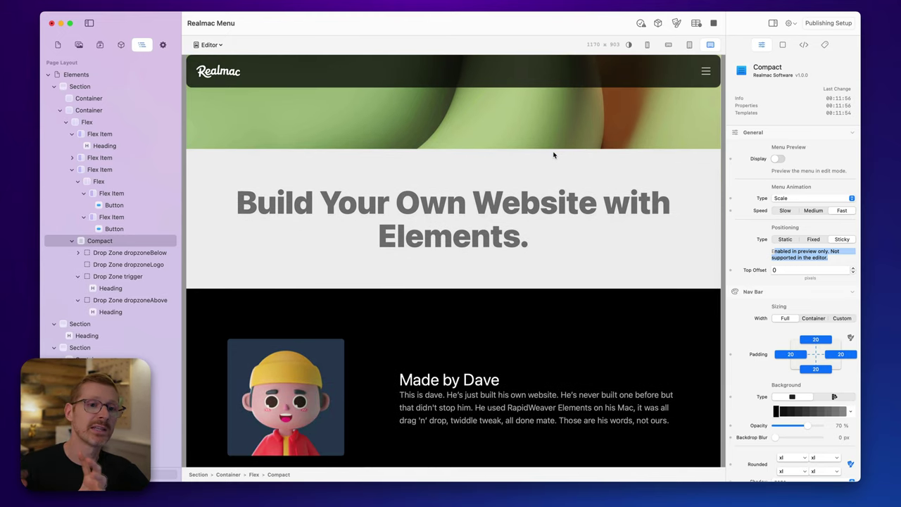
scroll(541, 175, down, 2)
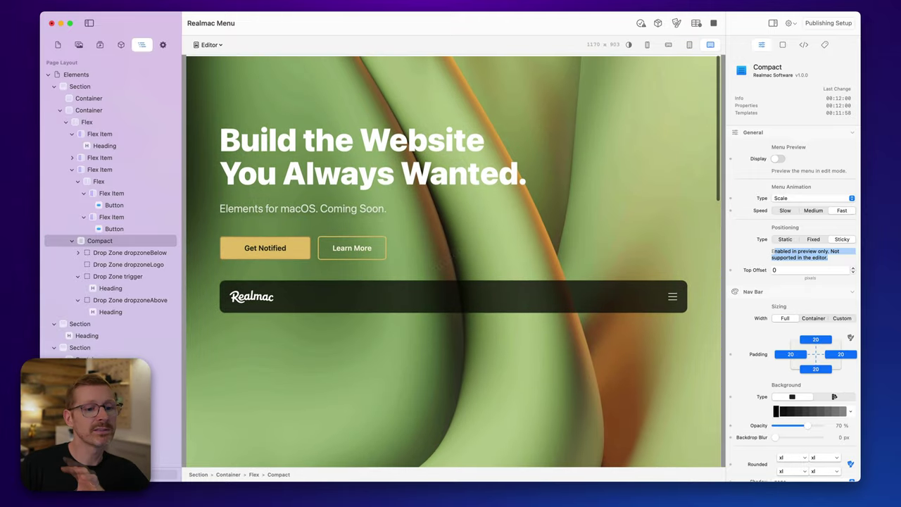
scroll(502, 304, down, 1)
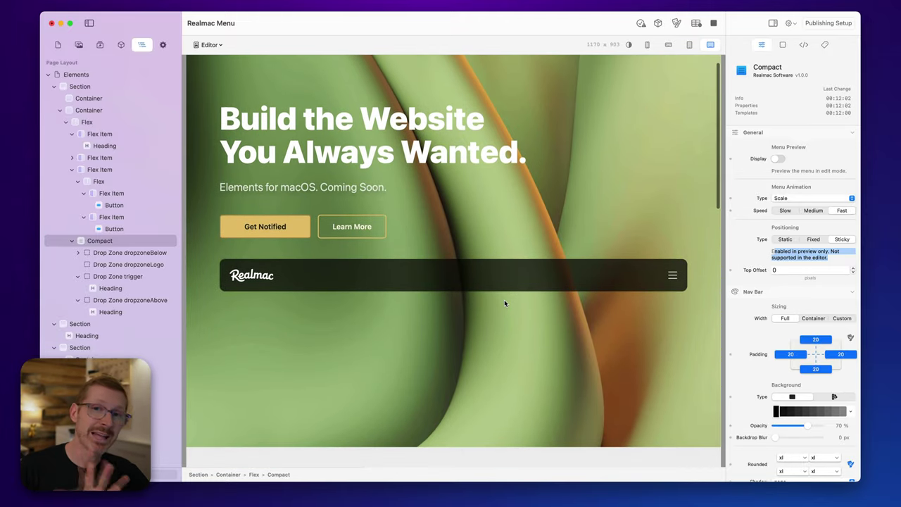
scroll(504, 299, down, 10)
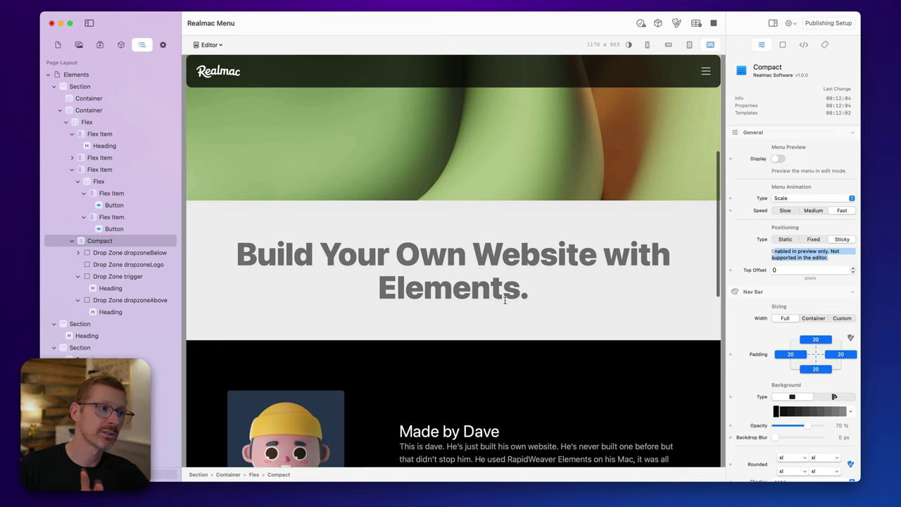